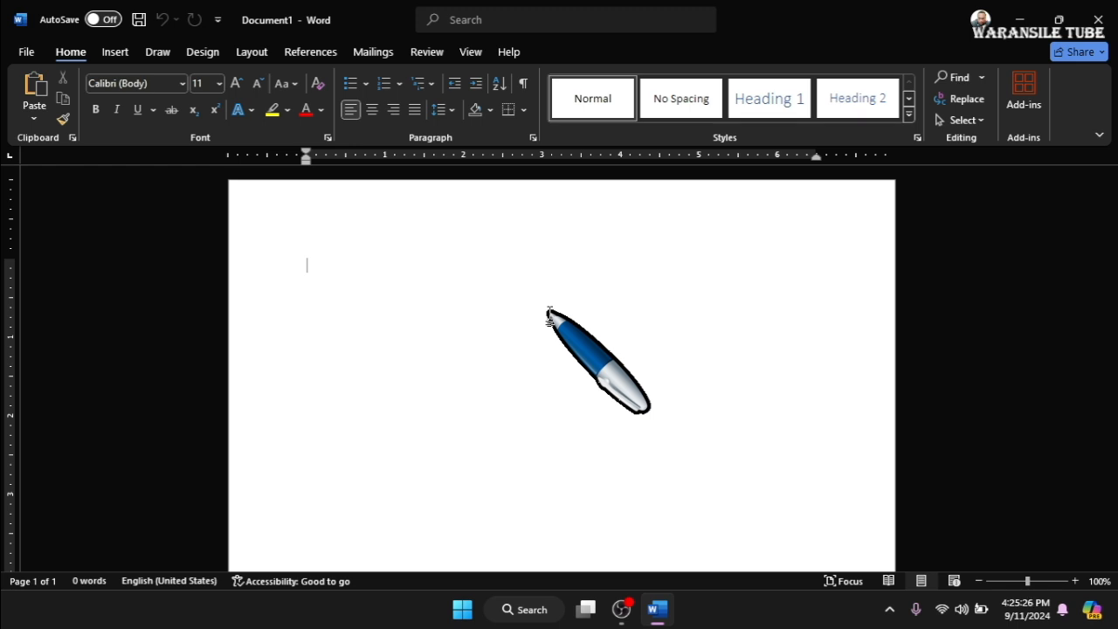
- Generate sample body text in the blank document with the formula =rand(40, 30)
{"action": "type", "text": "="}
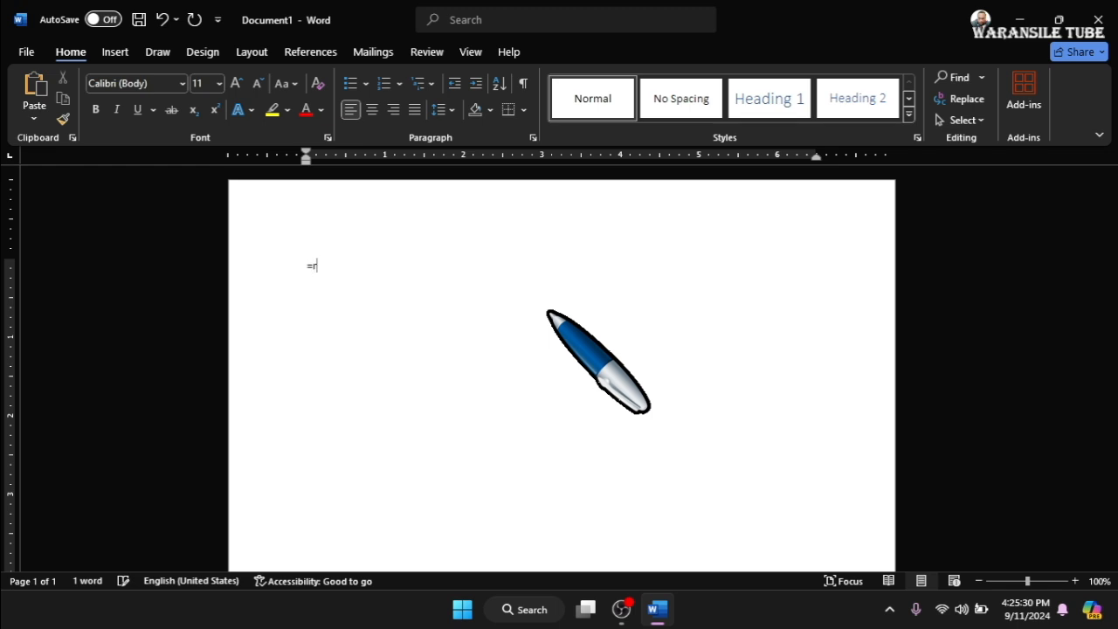
{"action": "type", "text": "rand(40, 30)"}
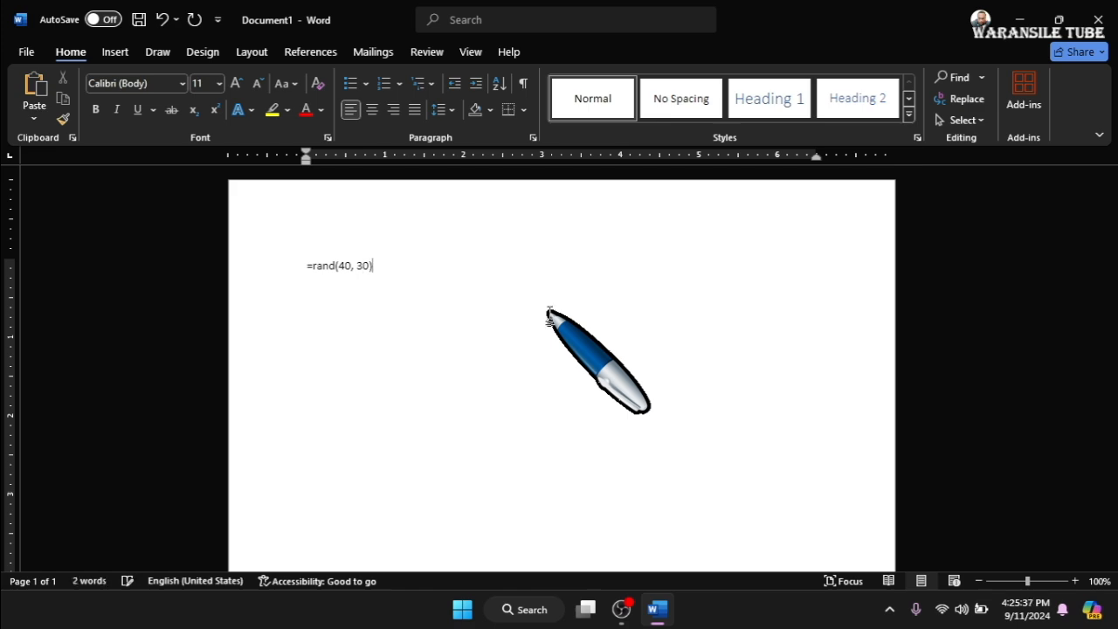
{"action": "key", "text": "Return"}
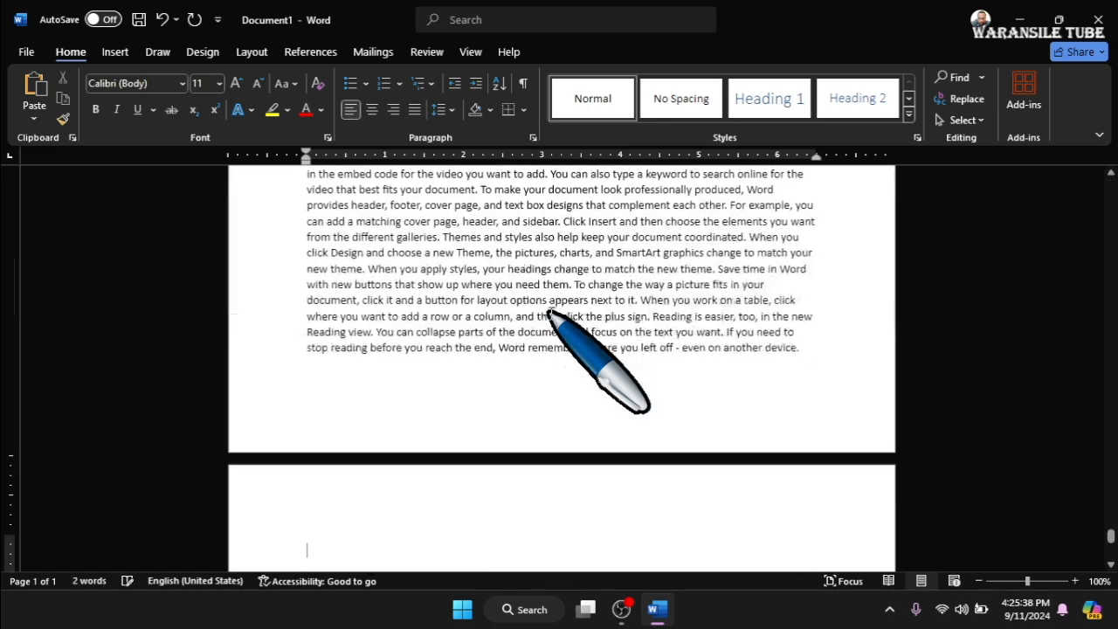
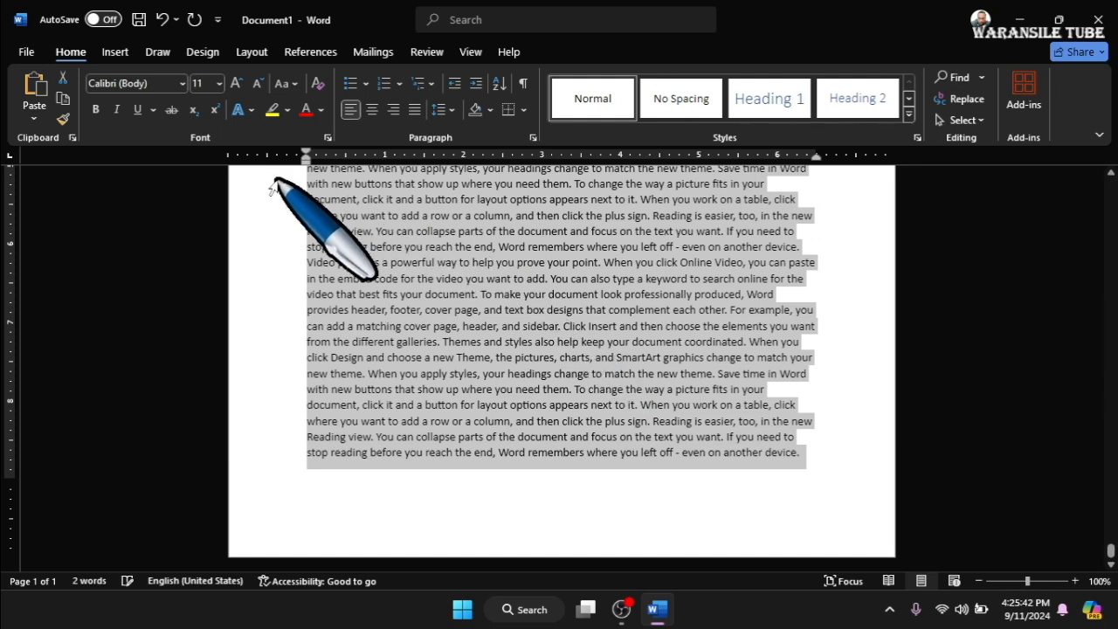
- Format all of the generated text in Times New Roman at size 12
{"action": "left_click", "coordinate": [148, 83]}
{"action": "type", "text": "Times New Roman"}
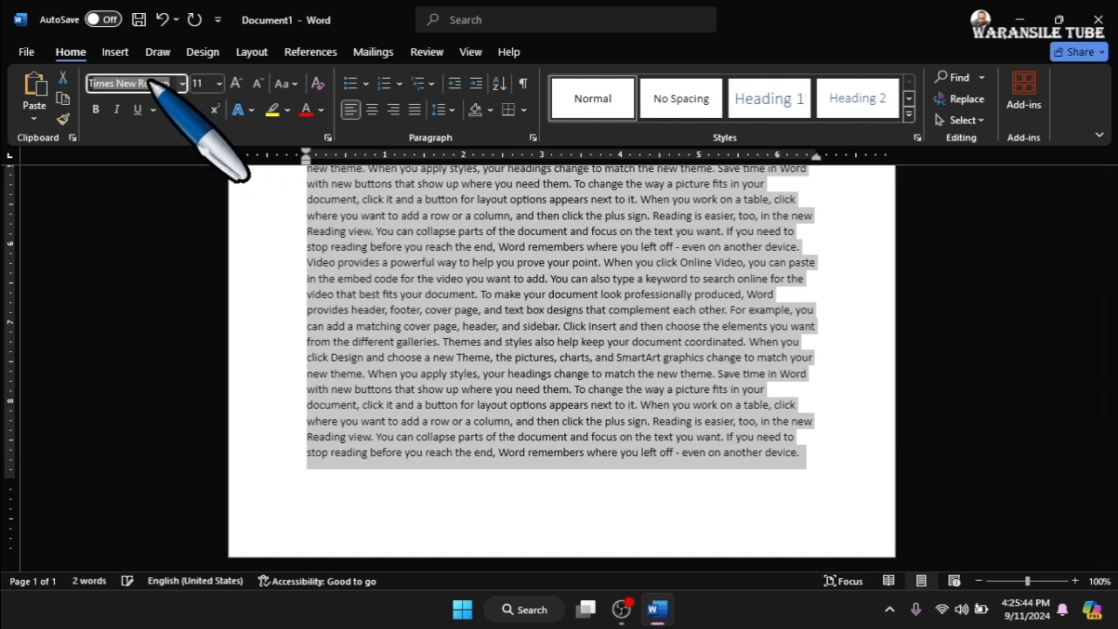
{"action": "key", "text": "Return"}
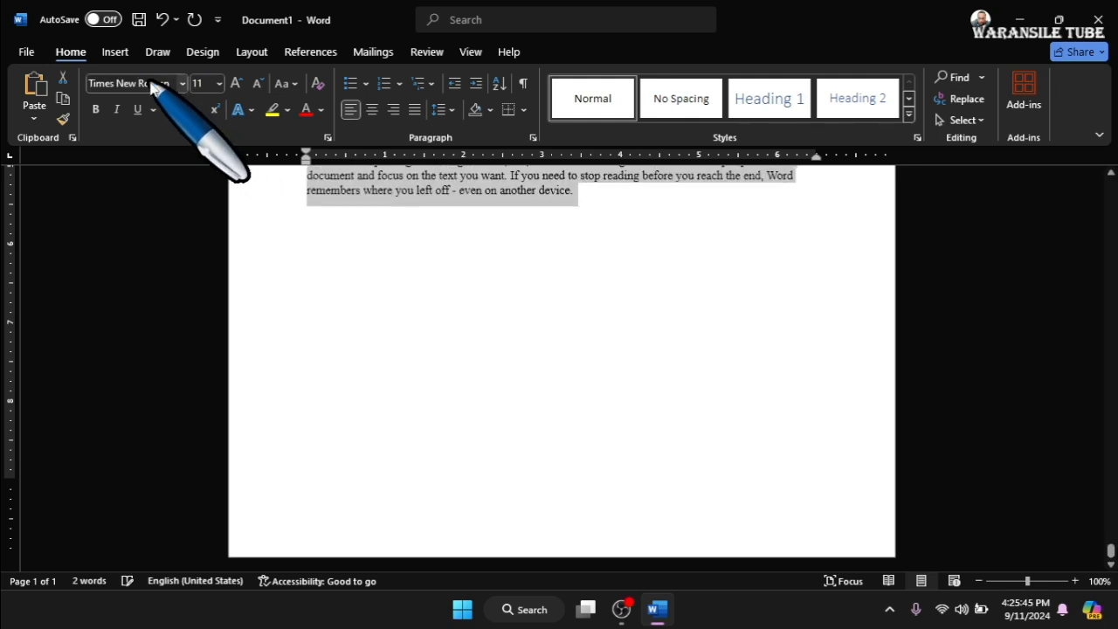
{"action": "left_click", "coordinate": [198, 83]}
{"action": "type", "text": "12"}
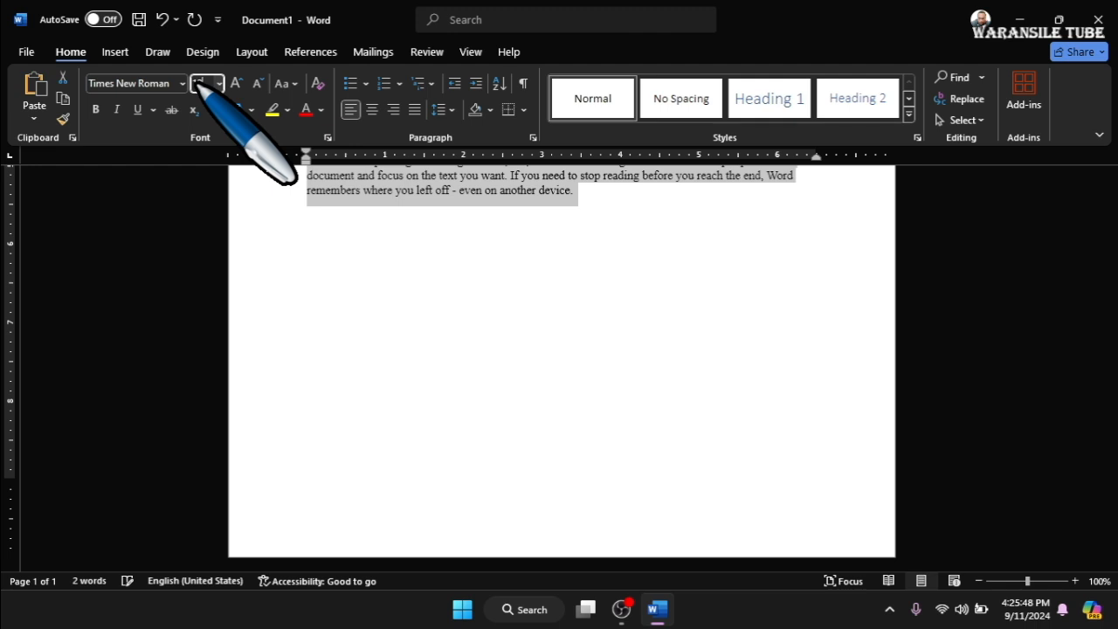
{"action": "key", "text": "Return"}
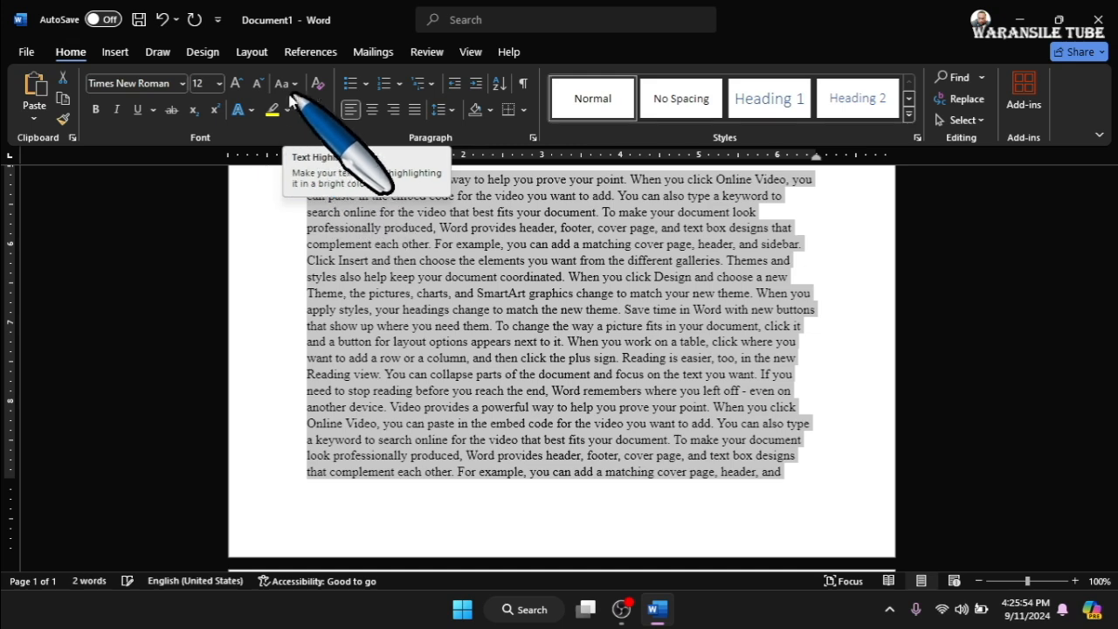
- Justify all of the selected text and widen its line spacing
{"action": "left_click", "coordinate": [414, 109]}
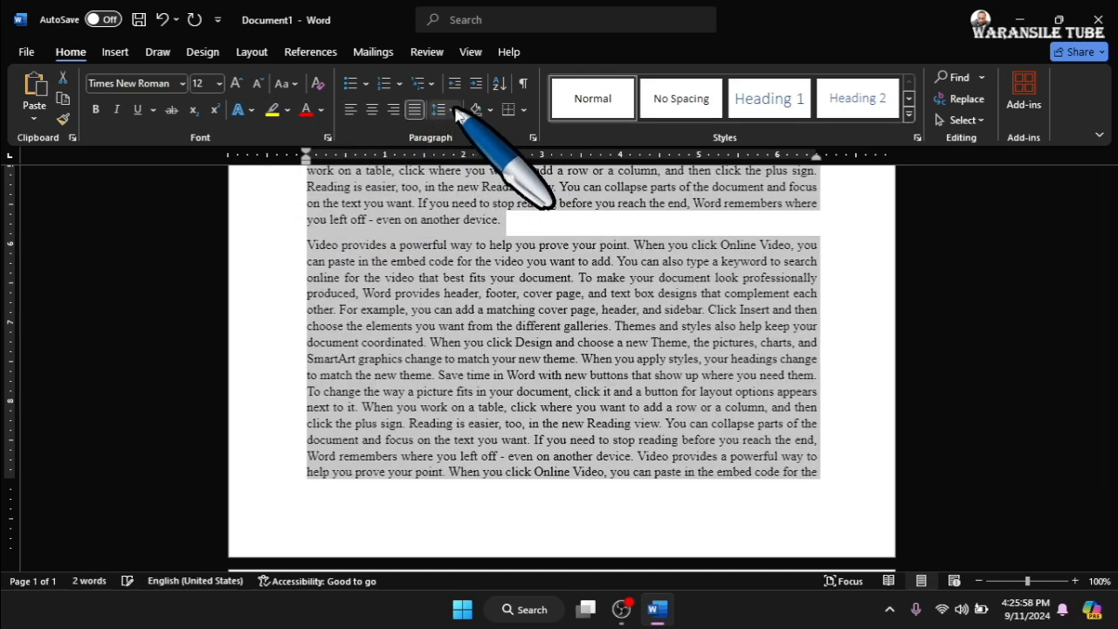
{"action": "left_click", "coordinate": [452, 110]}
{"action": "left_click", "coordinate": [465, 177]}
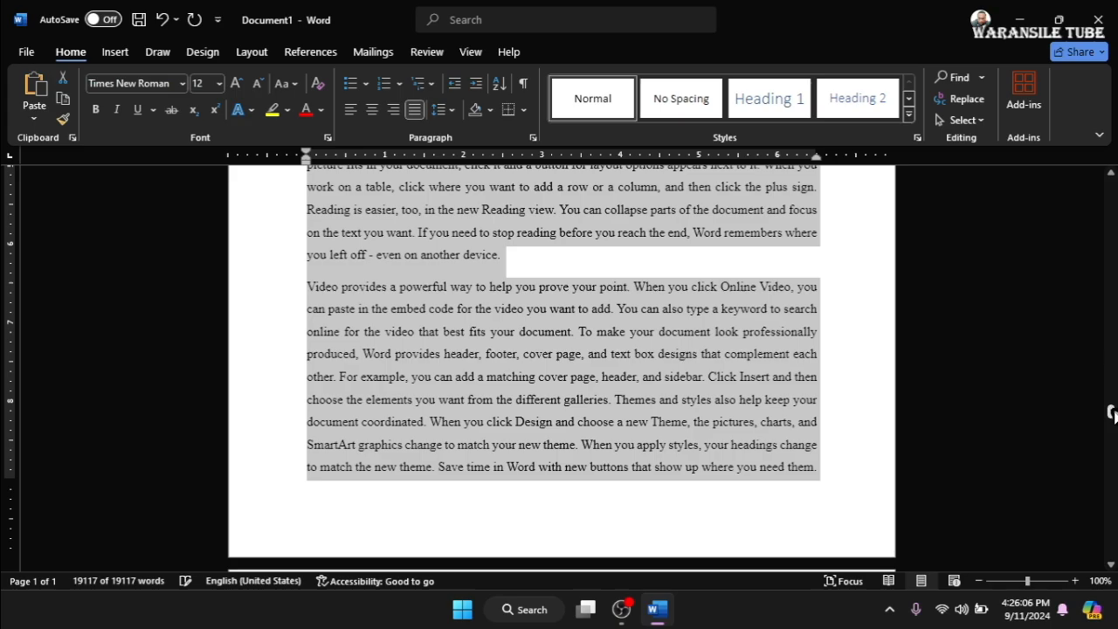
- Insert a page break before the first paragraph and enter "Cover page" on the new first page
{"action": "left_click_drag", "start_coordinate": [1111, 411], "coordinate": [1111, 180]}
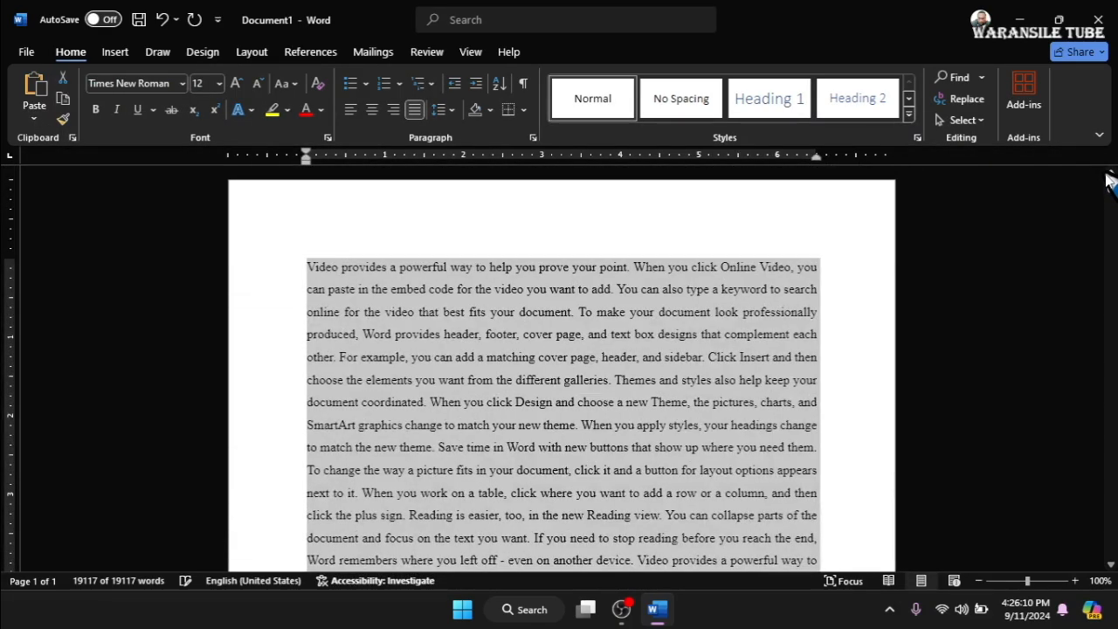
{"action": "left_click", "coordinate": [306, 259]}
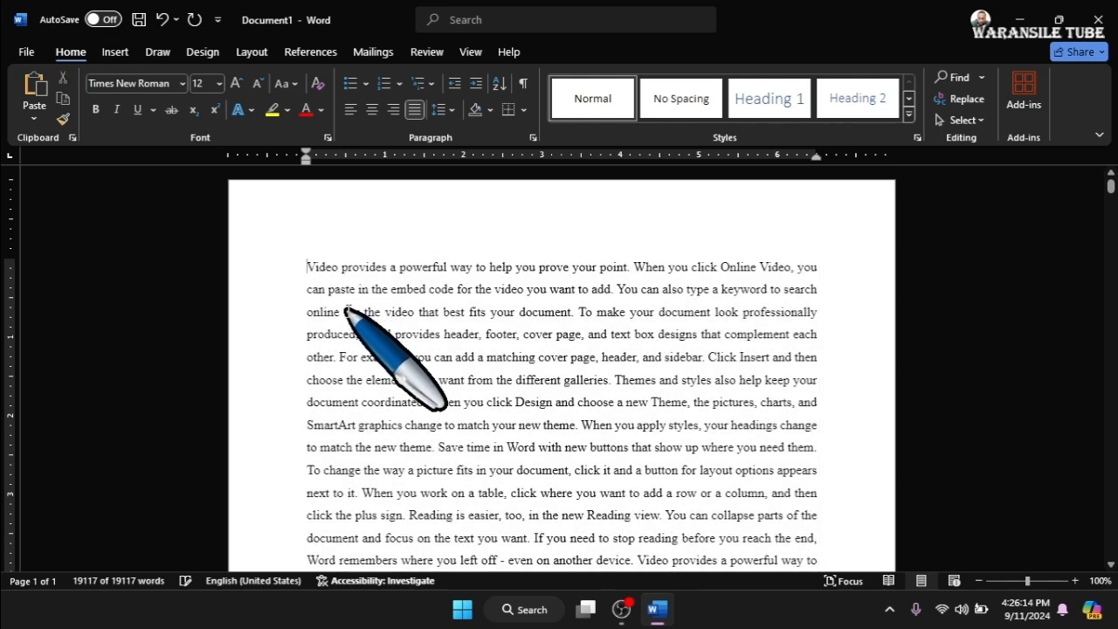
{"action": "key", "text": "ctrl+Return"}
{"action": "key", "text": "Up"}
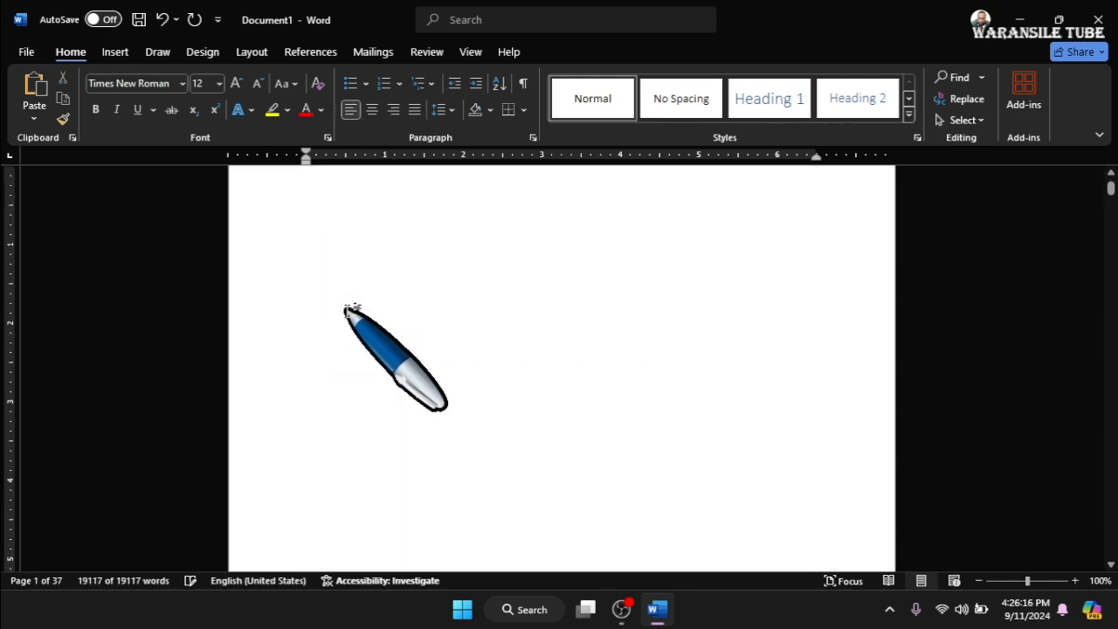
{"action": "type", "text": "co"}
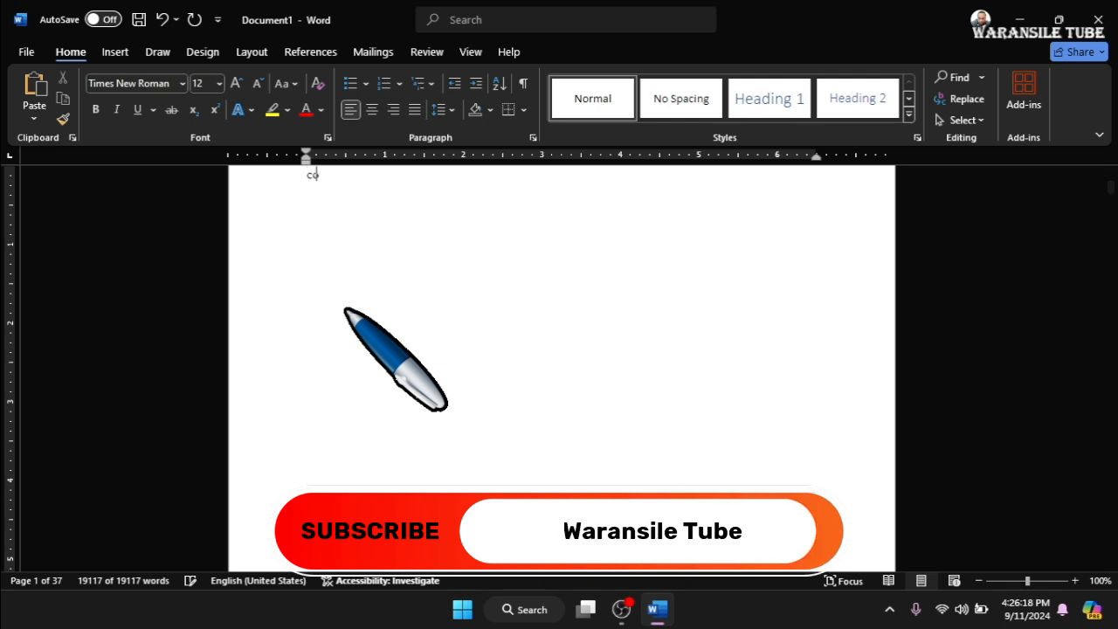
{"action": "type", "text": "ver "}
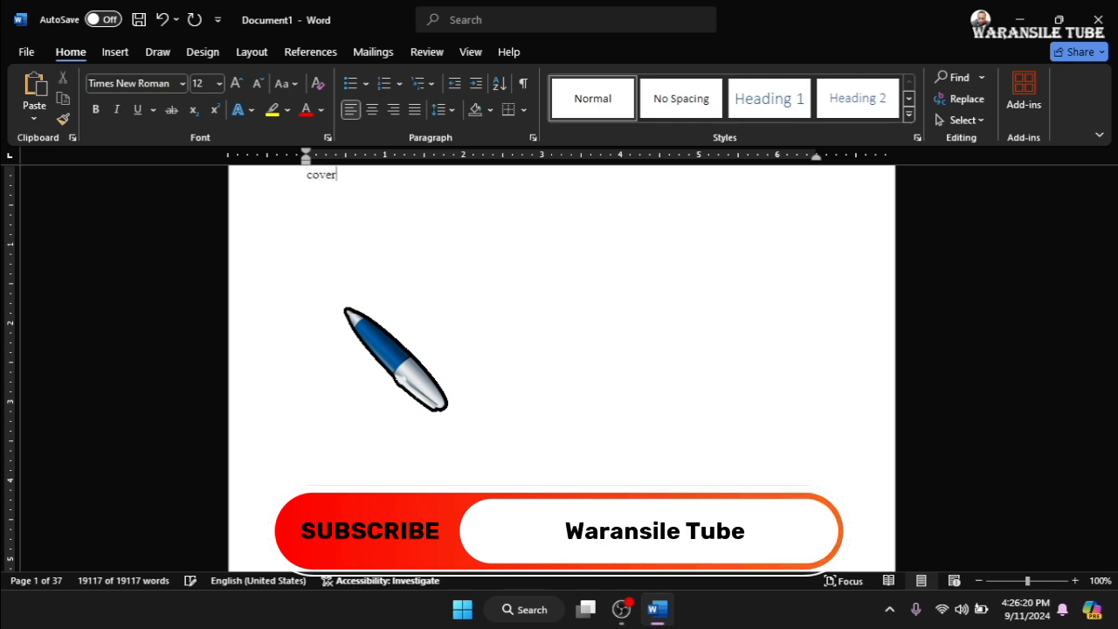
{"action": "type", "text": "page"}
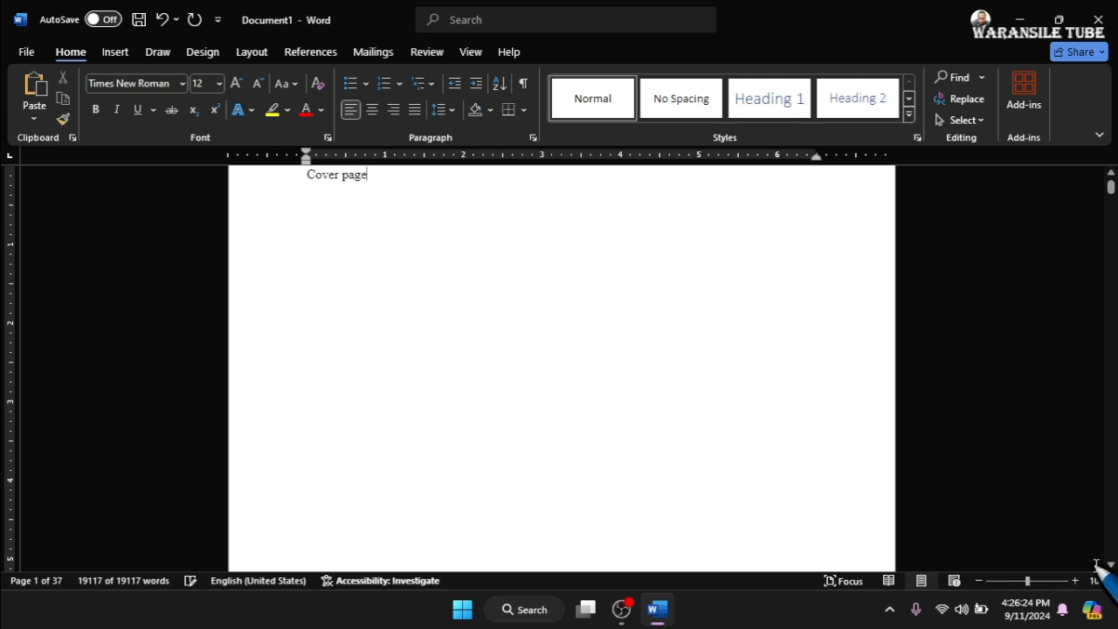
- Check where the body text starts after the cover page, and add an empty line below "Cover page"
{"action": "scroll", "coordinate": [1108, 569], "scroll_direction": "down", "scroll_amount": 3}
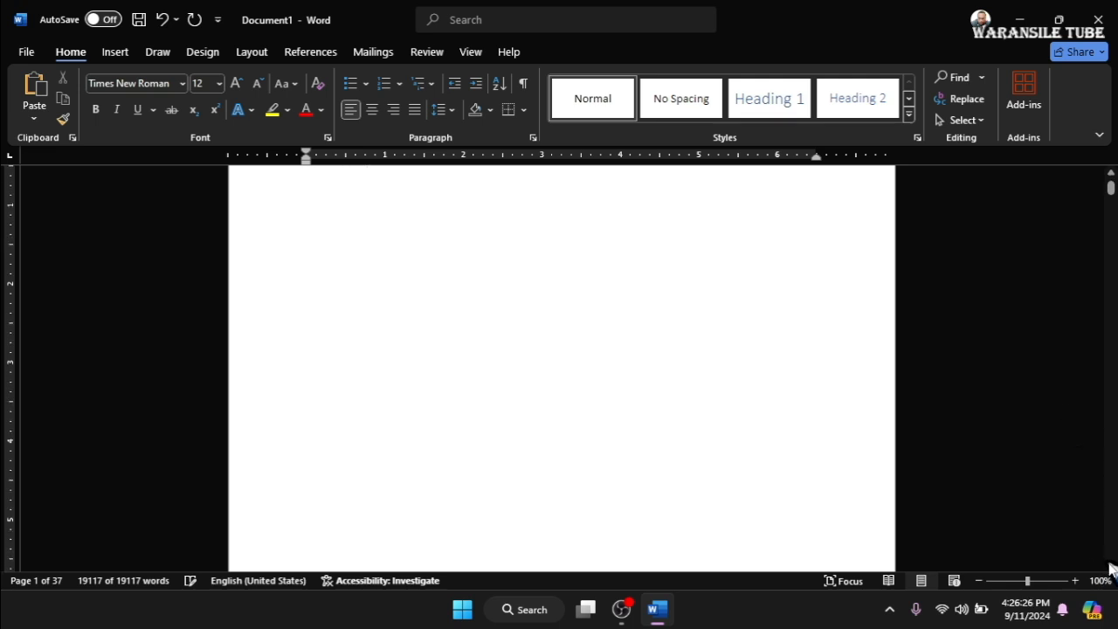
{"action": "scroll", "coordinate": [1111, 568], "scroll_direction": "down", "scroll_amount": 5}
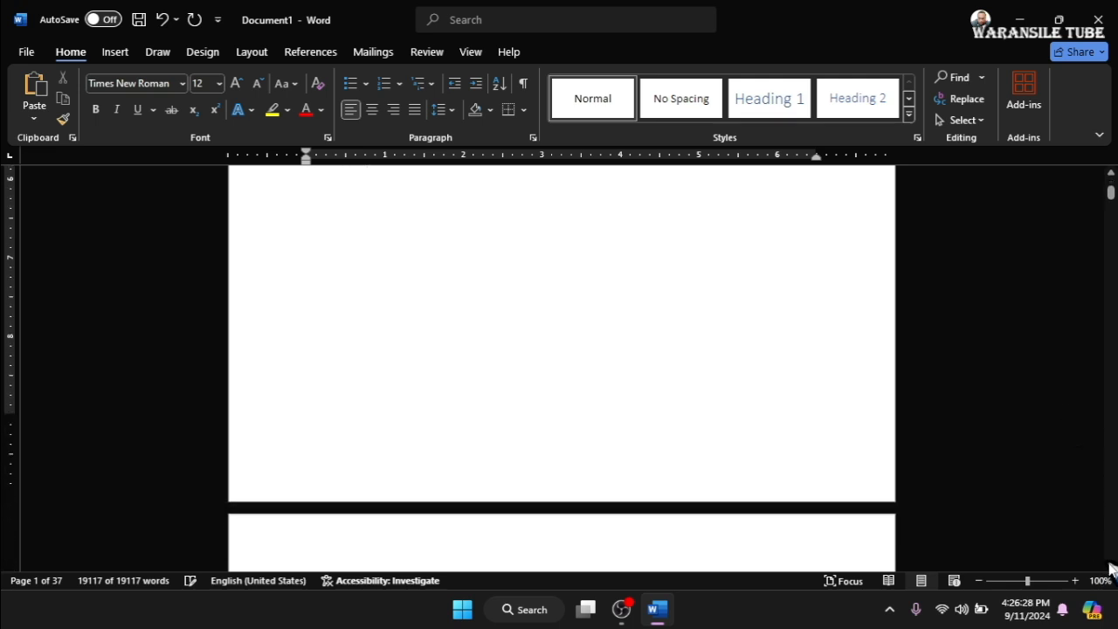
{"action": "scroll", "coordinate": [1111, 569], "scroll_direction": "down", "scroll_amount": 3}
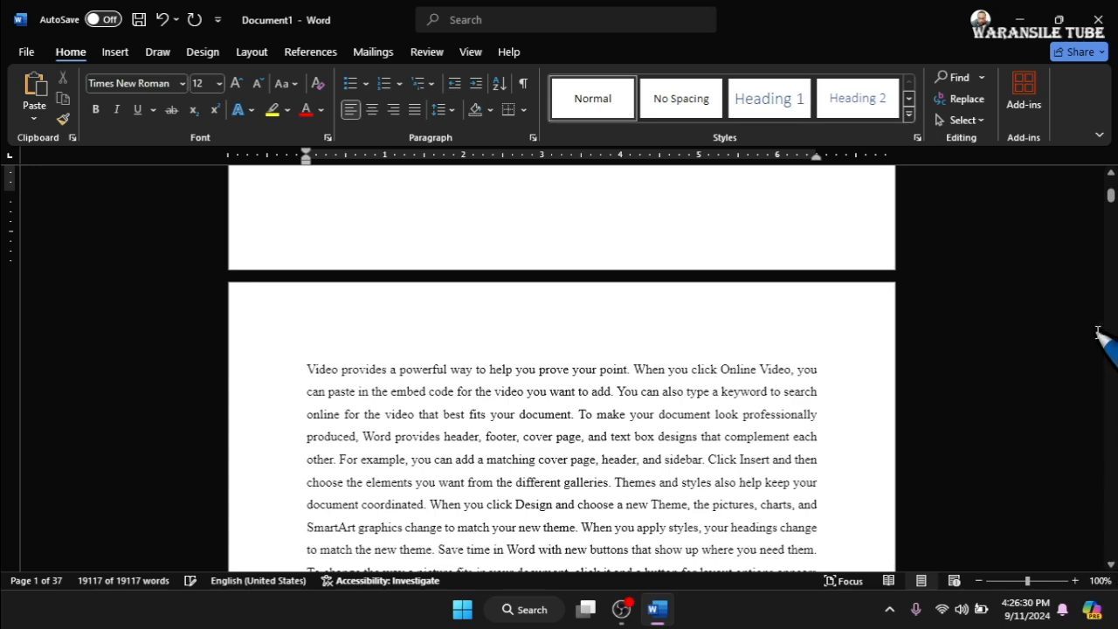
{"action": "scroll", "coordinate": [1111, 178], "scroll_direction": "up", "scroll_amount": 1}
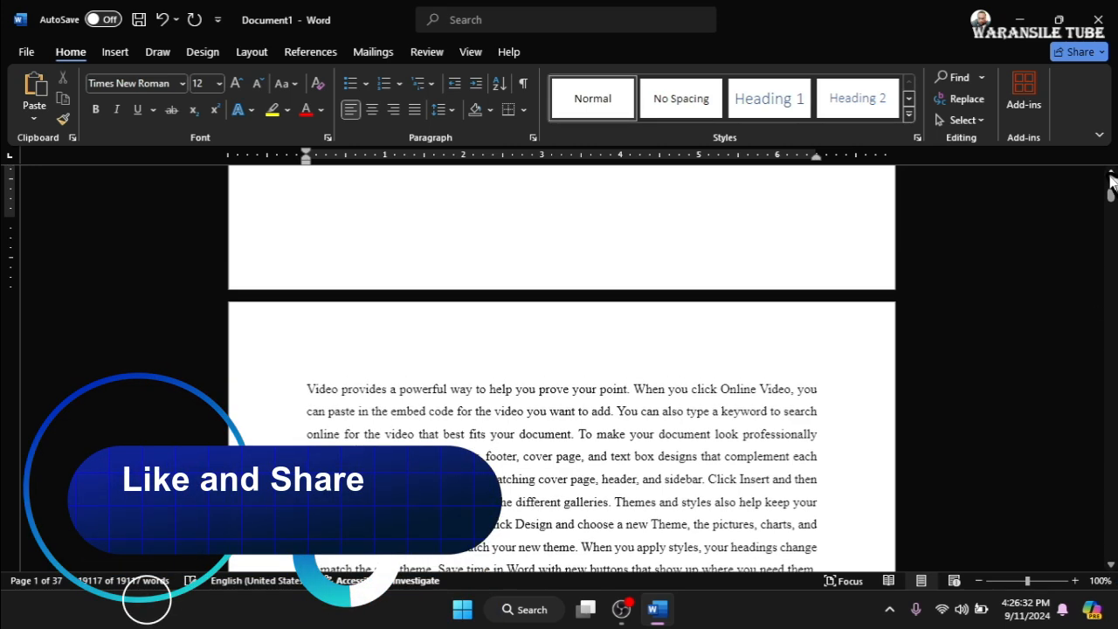
{"action": "scroll", "coordinate": [1111, 181], "scroll_direction": "up", "scroll_amount": 10}
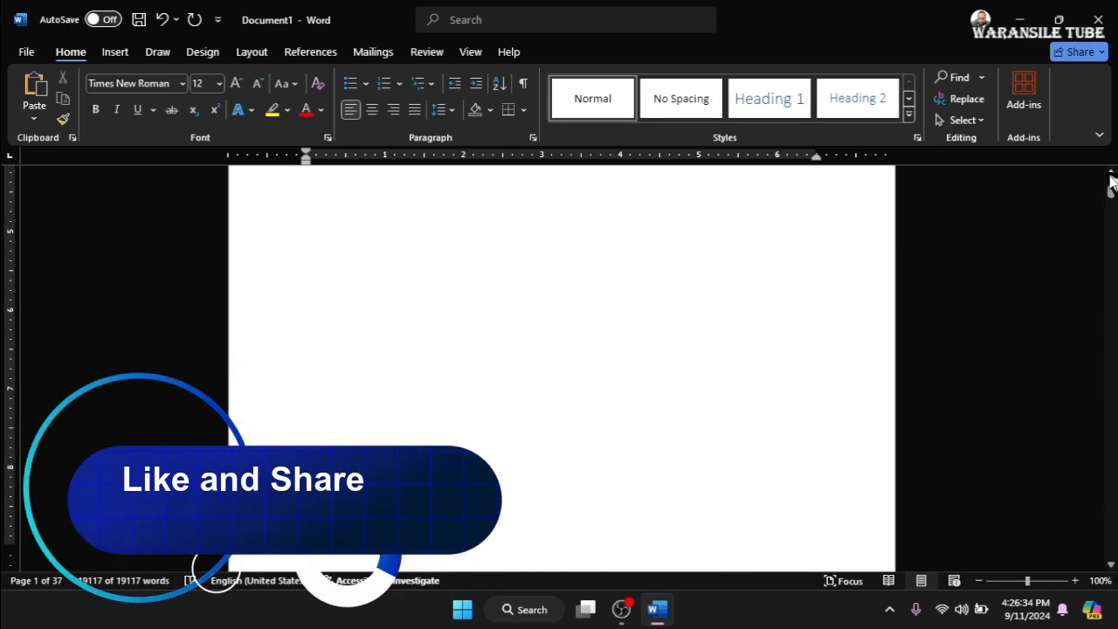
{"action": "scroll", "coordinate": [1111, 180], "scroll_direction": "up", "scroll_amount": 6}
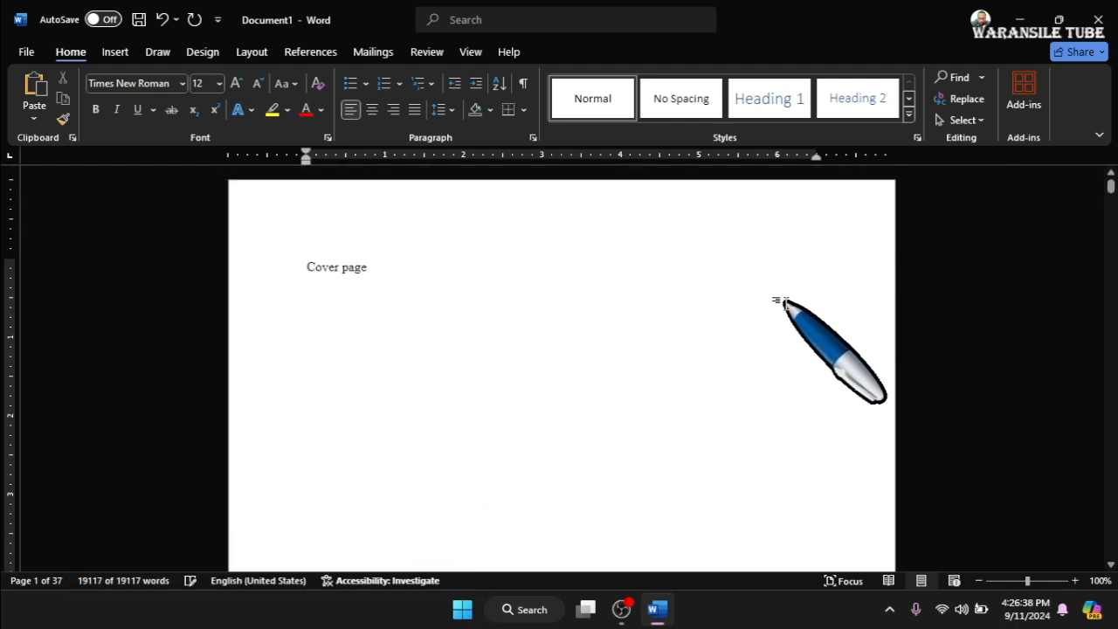
{"action": "key", "text": "Return"}
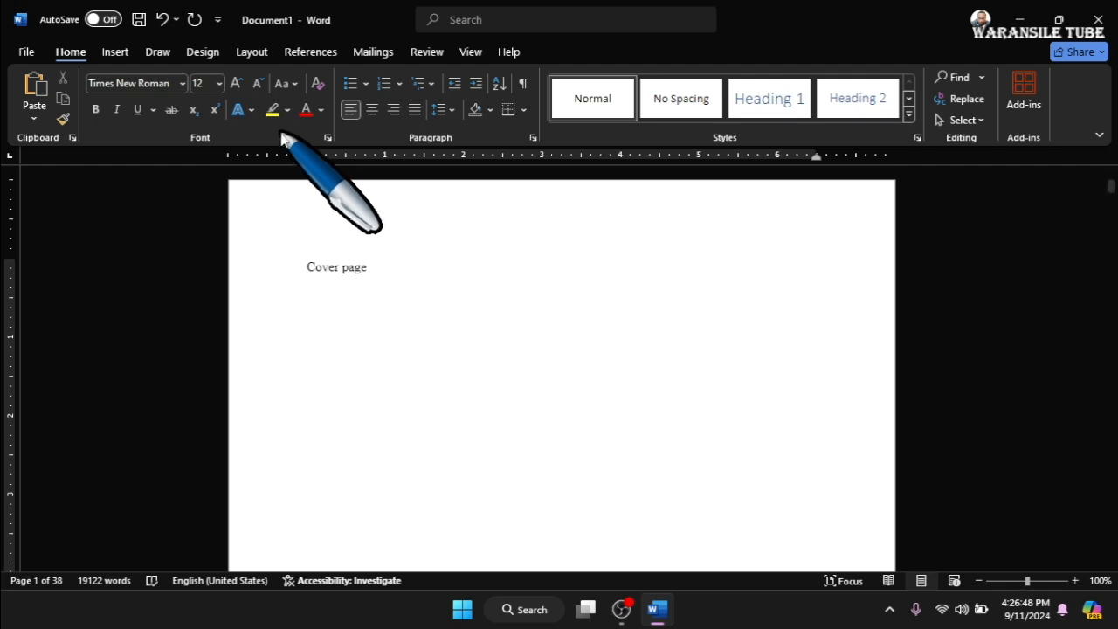
- Review the available page break and section break types for the cover page
{"action": "left_click", "coordinate": [252, 52]}
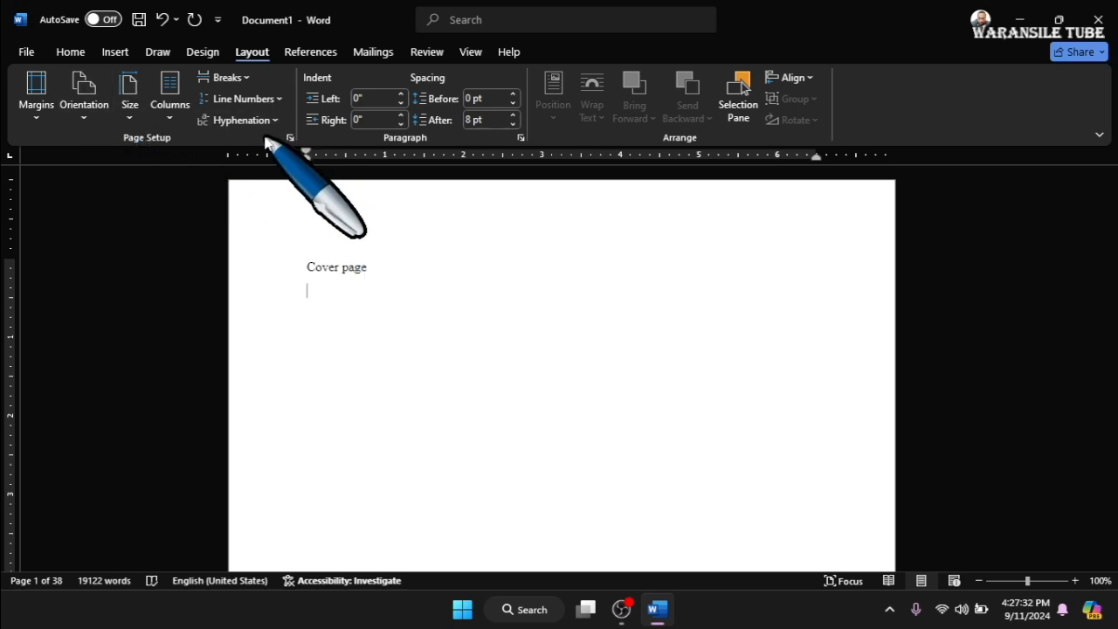
{"action": "left_click", "coordinate": [239, 77]}
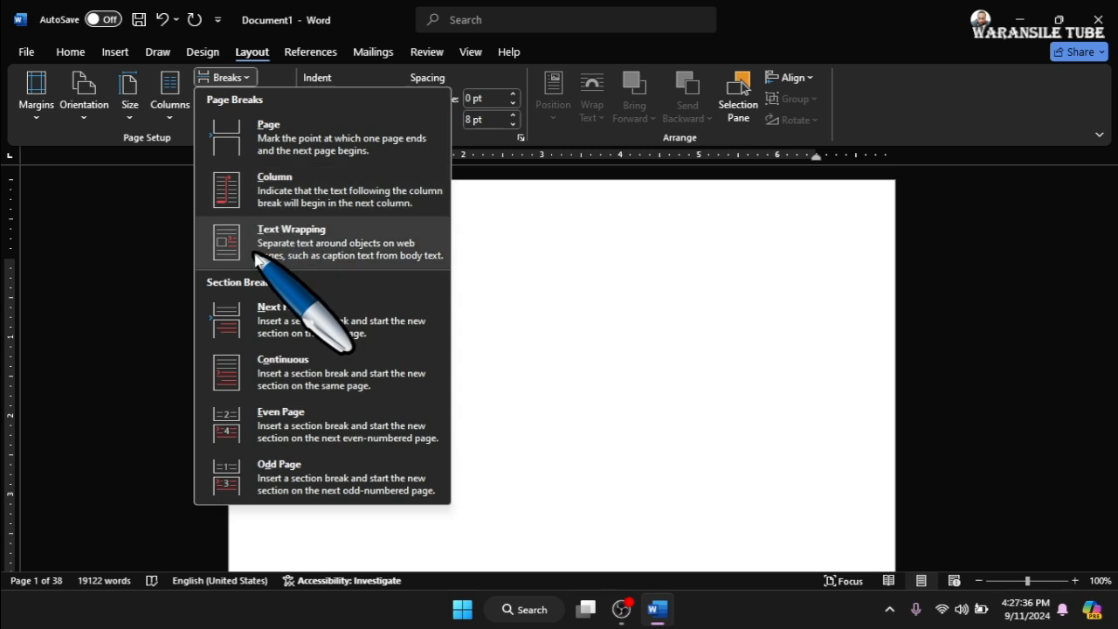
{"action": "left_click", "coordinate": [247, 53]}
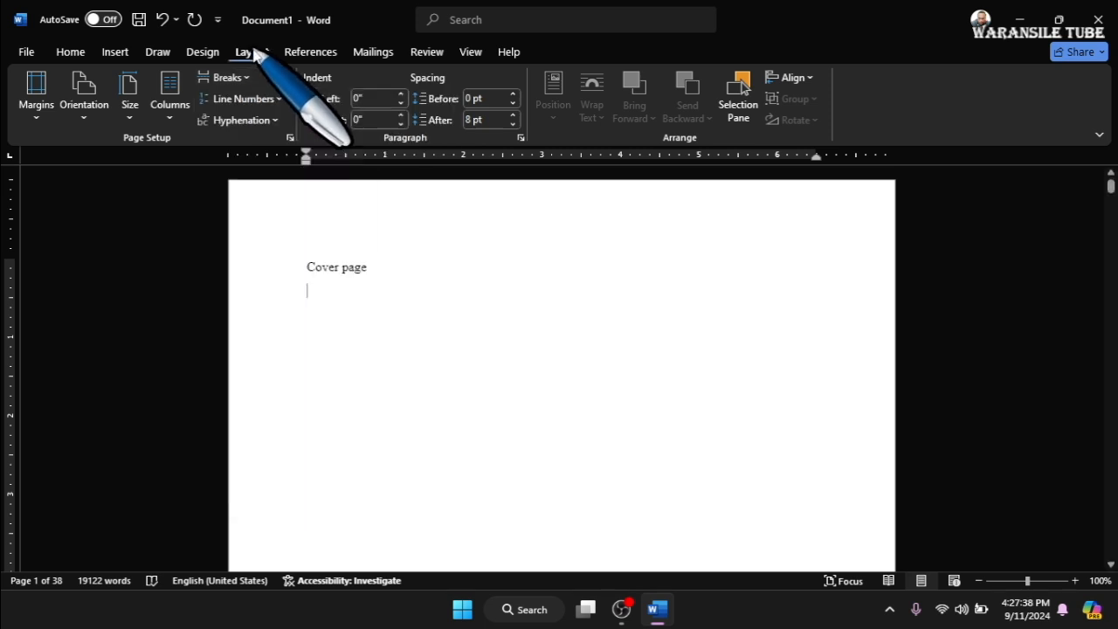
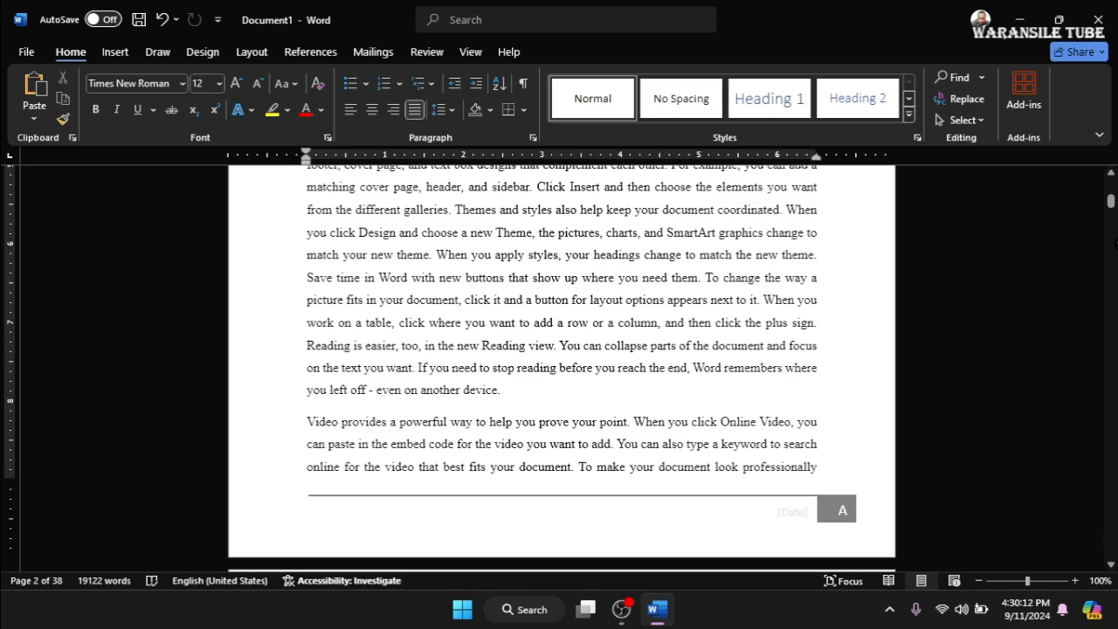
- Insert a Next Page section break at the end of the body text on page E
{"action": "left_click_drag", "start_coordinate": [1111, 204], "coordinate": [1111, 227]}
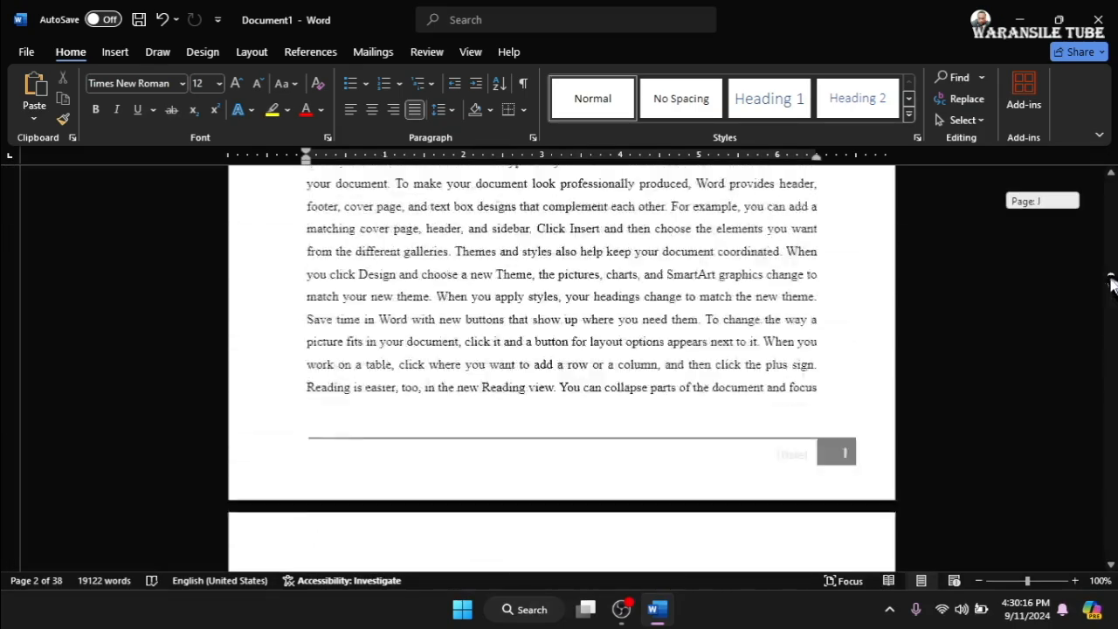
{"action": "left_click_drag", "start_coordinate": [1111, 281], "coordinate": [1111, 515]}
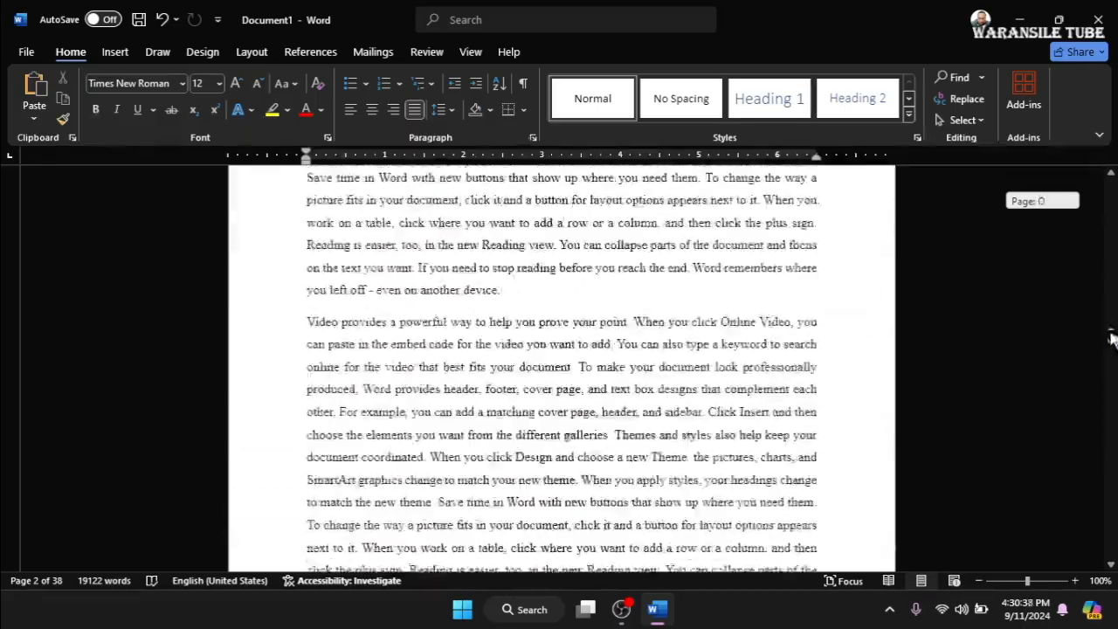
{"action": "left_click_drag", "start_coordinate": [1111, 339], "coordinate": [1111, 253]}
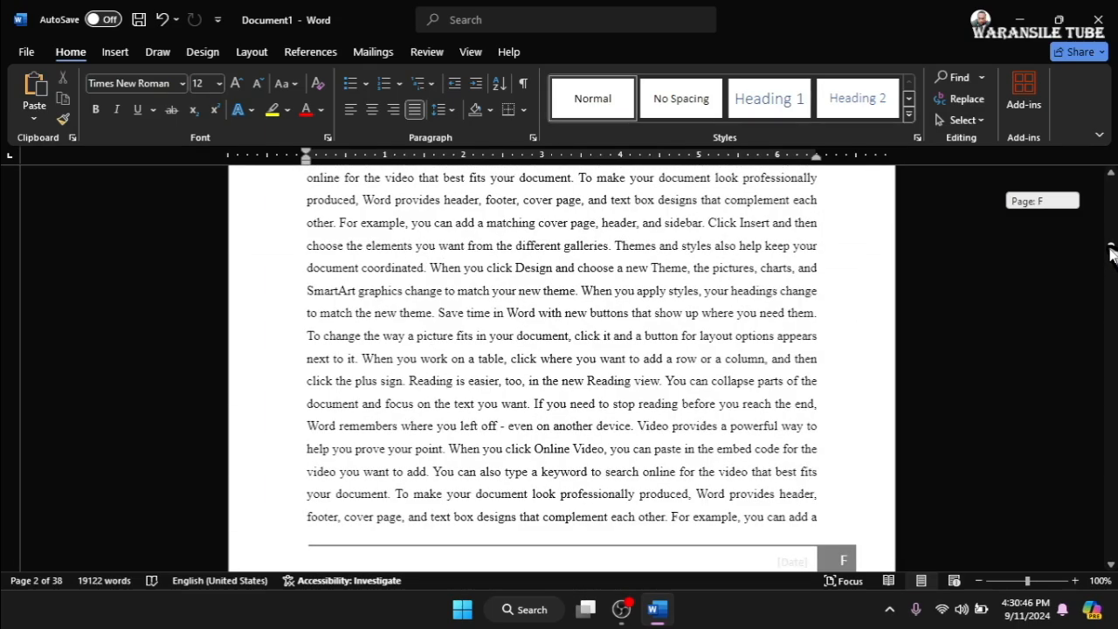
{"action": "left_click", "coordinate": [1111, 174]}
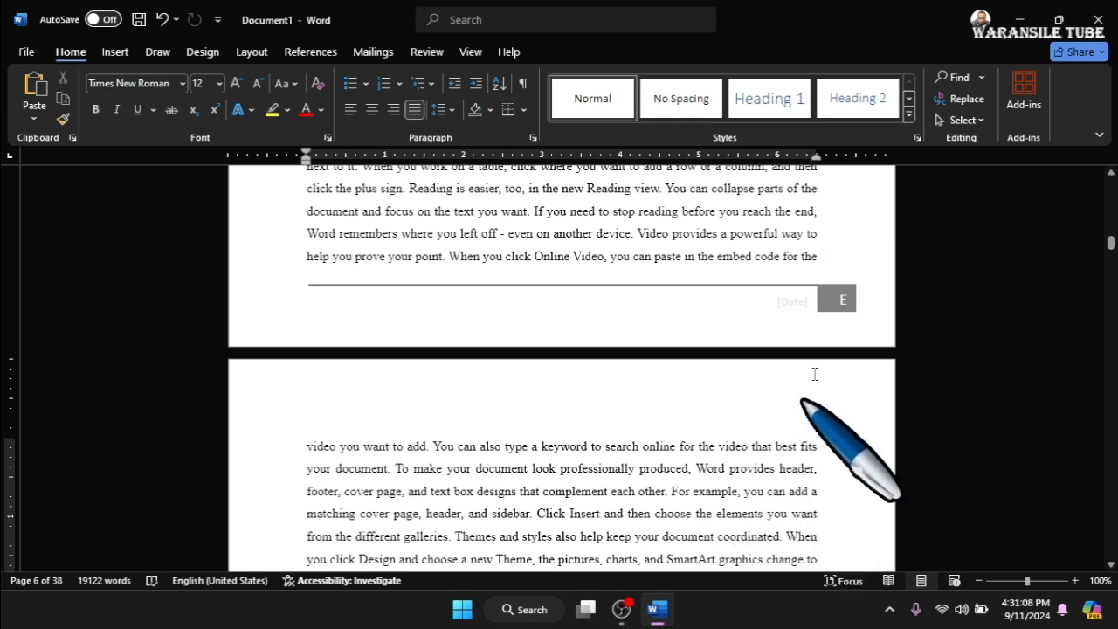
{"action": "double_click", "coordinate": [819, 258]}
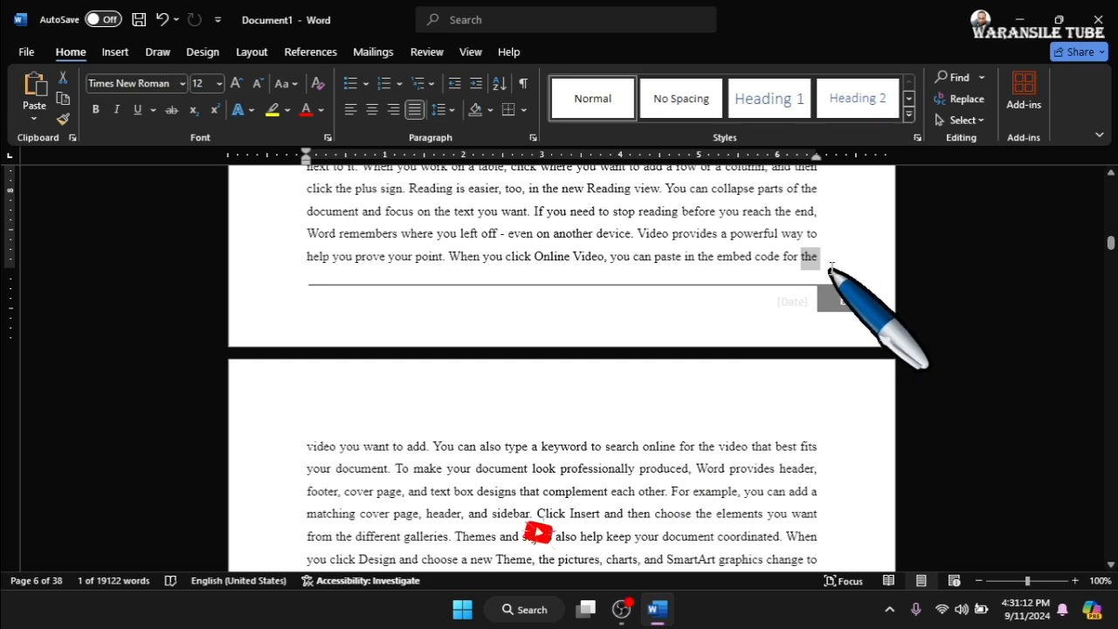
{"action": "left_click", "coordinate": [830, 265]}
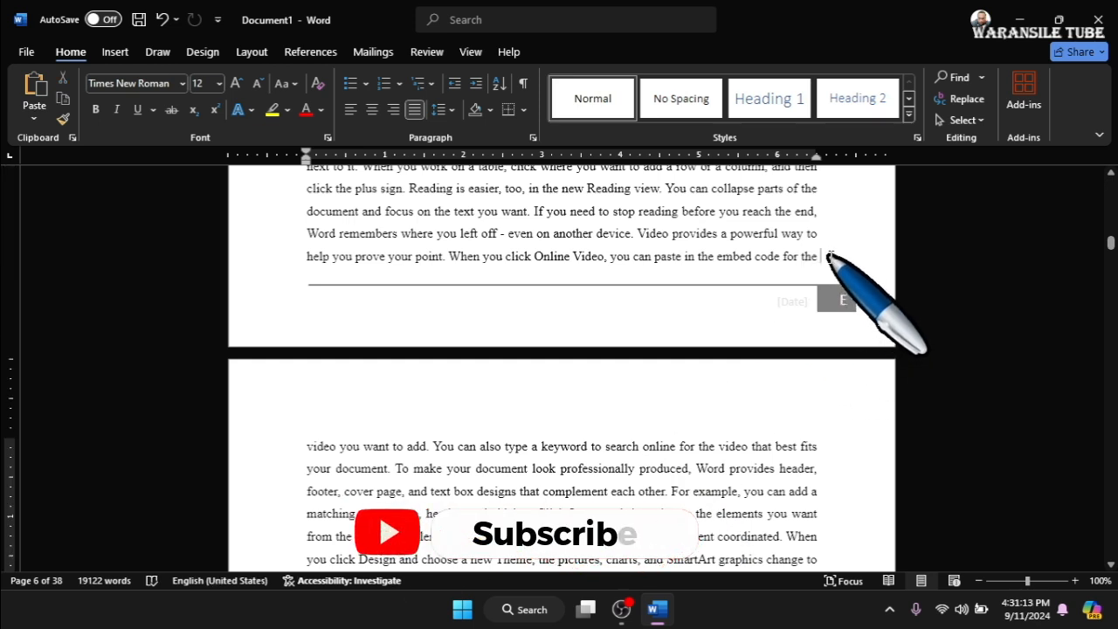
{"action": "left_click", "coordinate": [250, 51]}
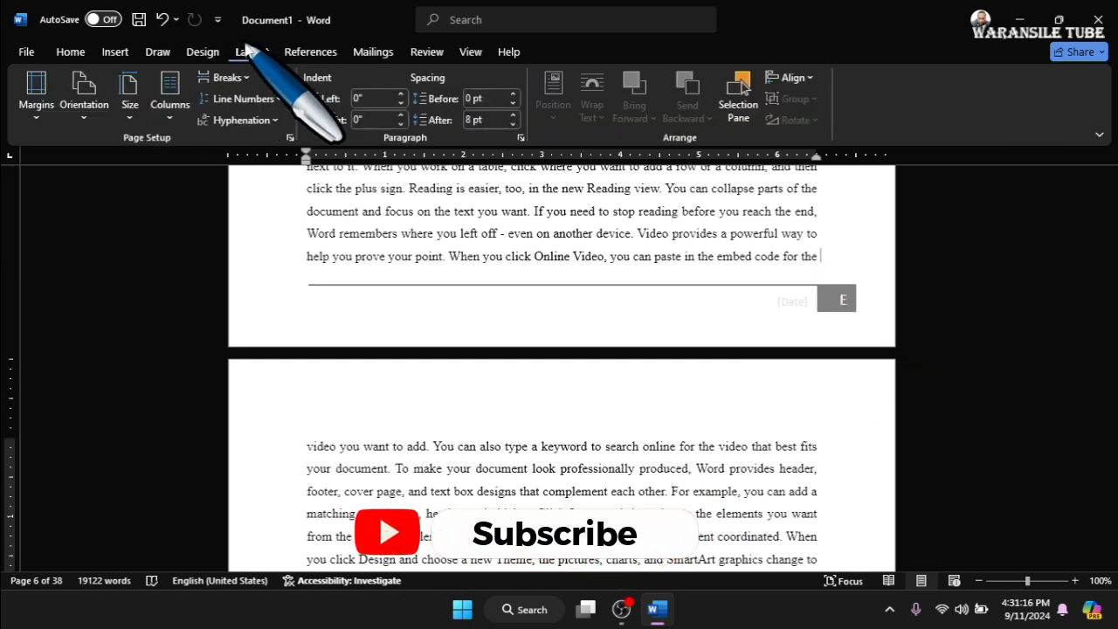
{"action": "left_click", "coordinate": [227, 78]}
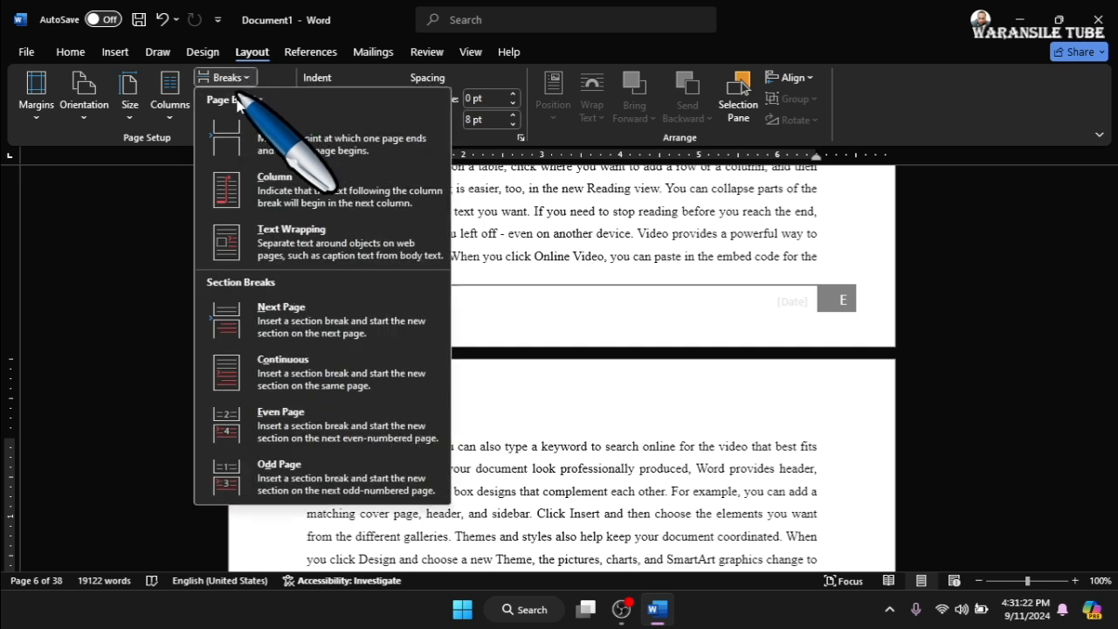
{"action": "left_click", "coordinate": [262, 309]}
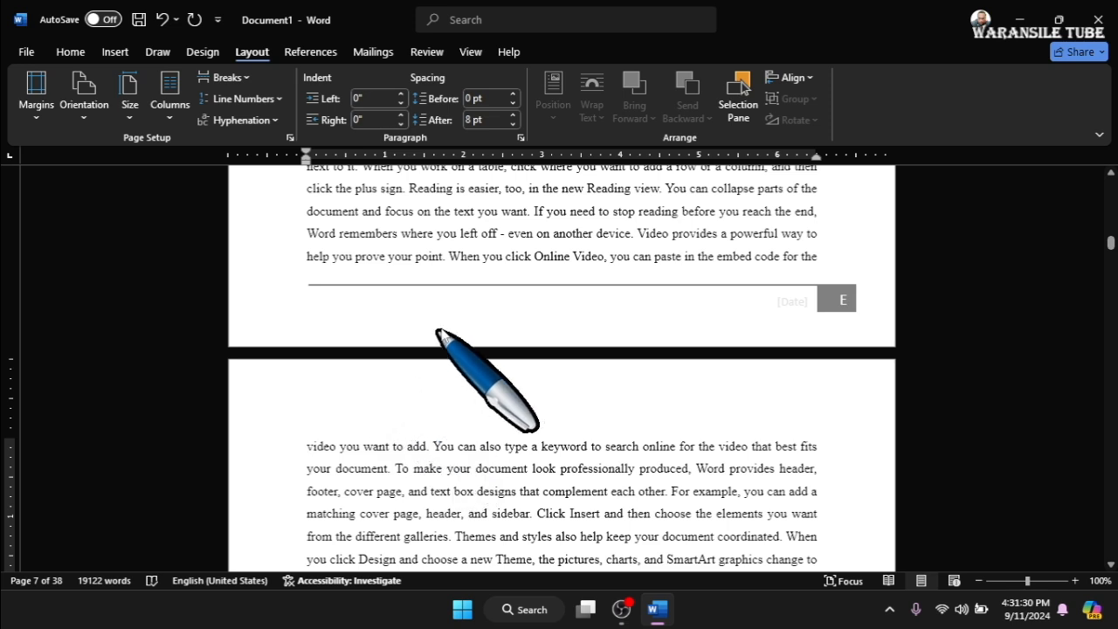
- Set the new section's page number format to i, ii, iii, starting at i
{"action": "left_click", "coordinate": [111, 52]}
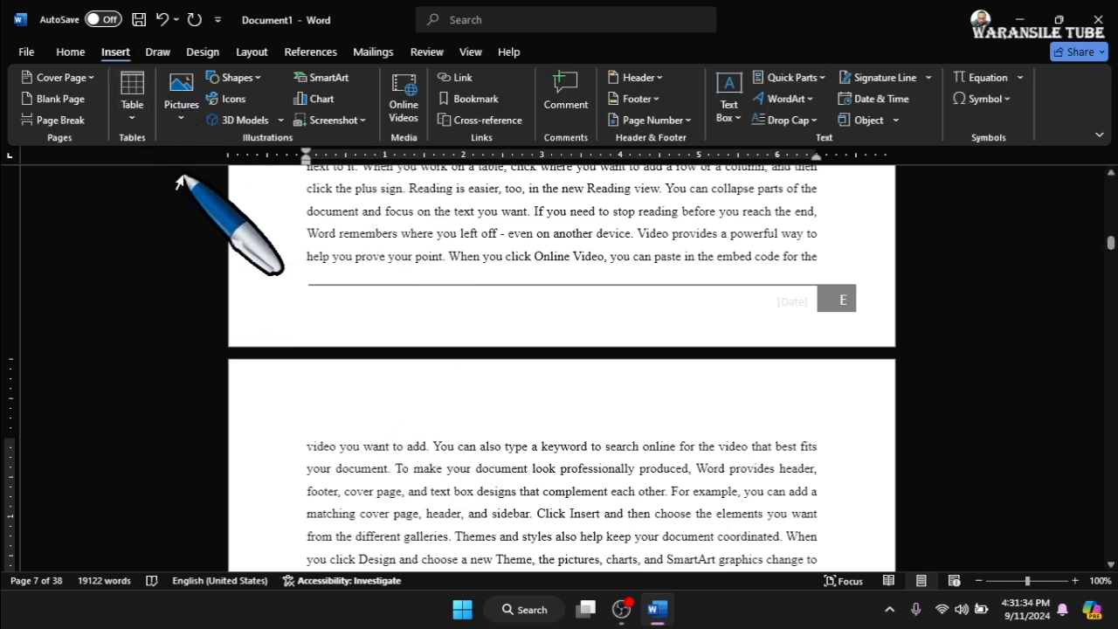
{"action": "left_click", "coordinate": [683, 123]}
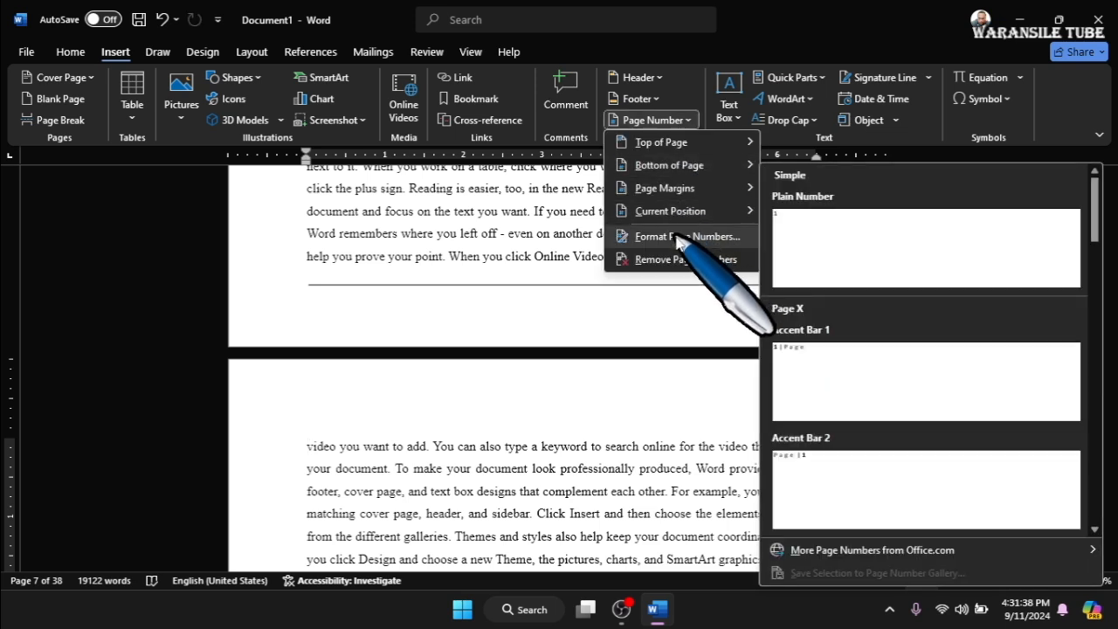
{"action": "left_click", "coordinate": [678, 237]}
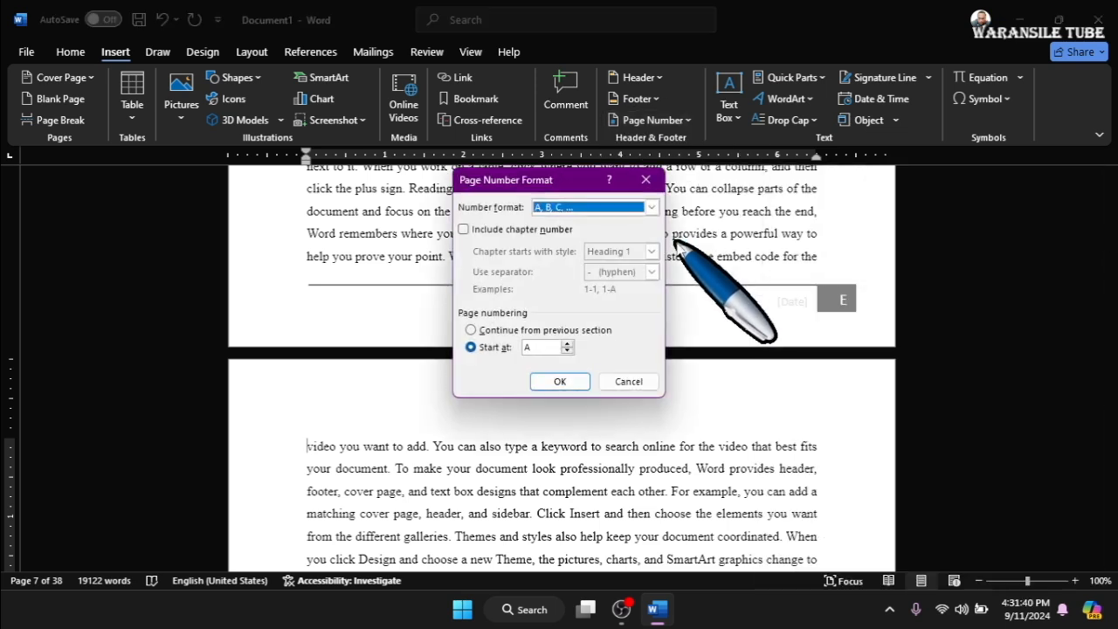
{"action": "left_click", "coordinate": [652, 207]}
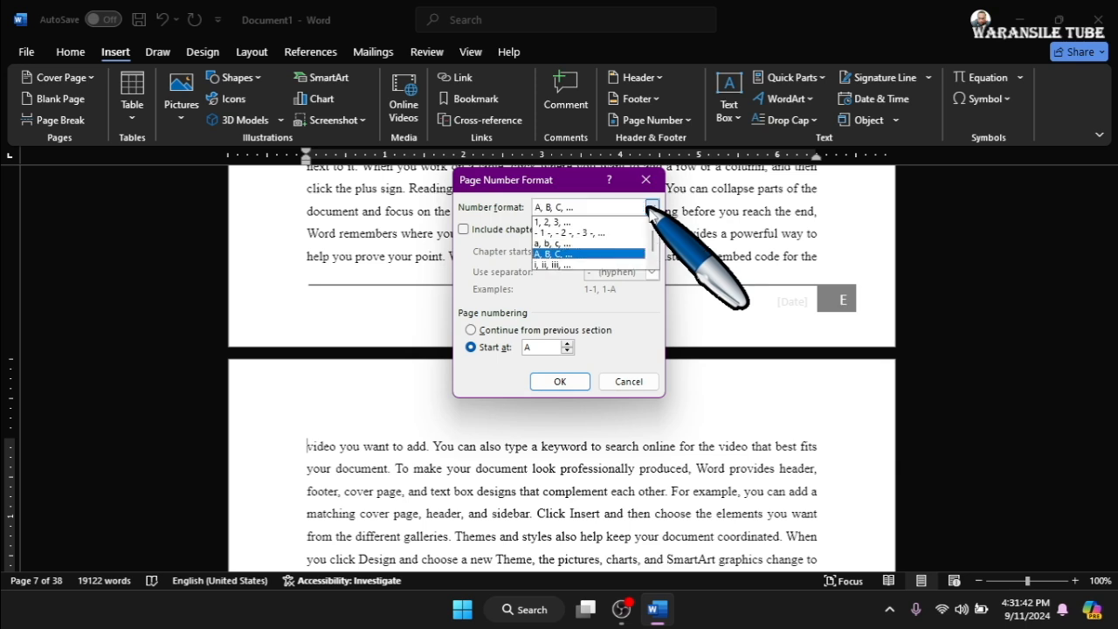
{"action": "left_click", "coordinate": [575, 265]}
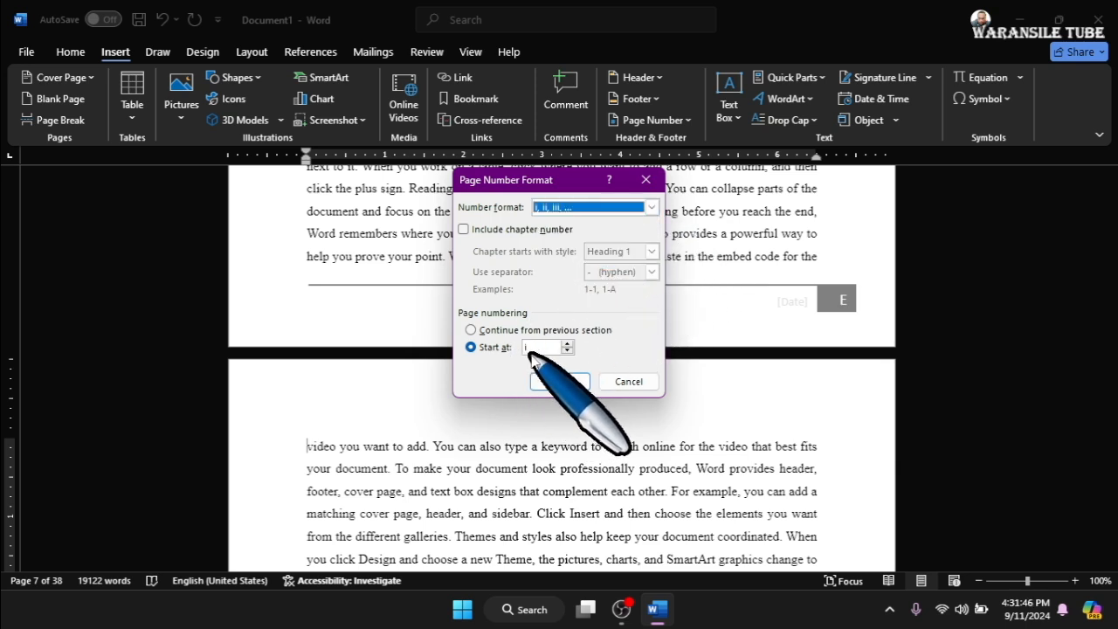
{"action": "left_click", "coordinate": [568, 384]}
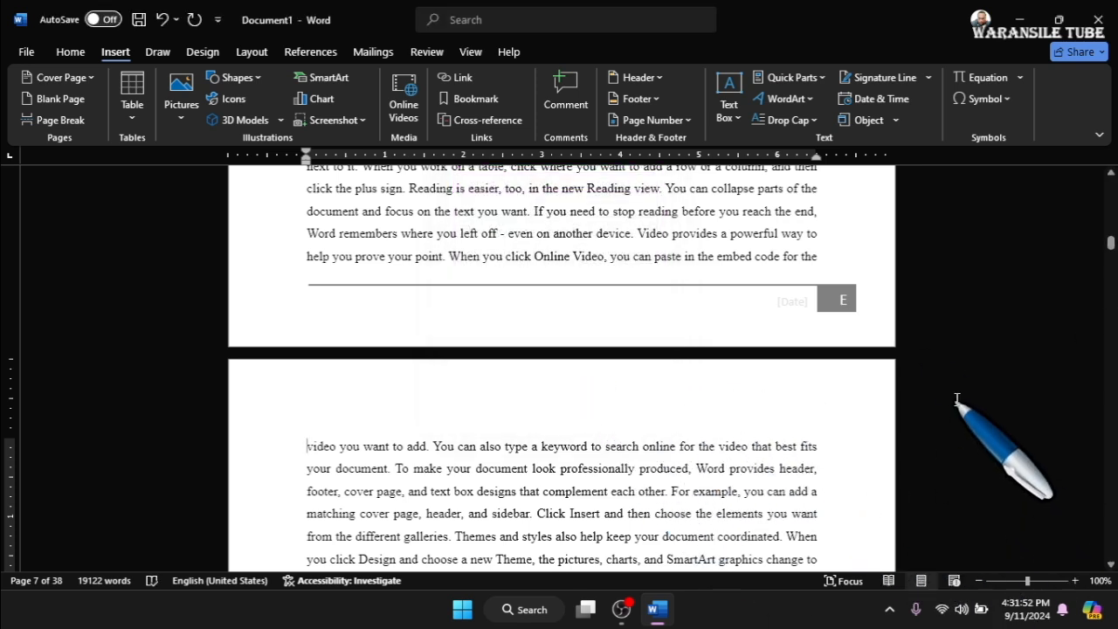
- Insert a Next Page section break at the end of page v and remove the empty line opening the new section
{"action": "scroll", "coordinate": [1113, 566], "scroll_direction": "down", "scroll_amount": 3}
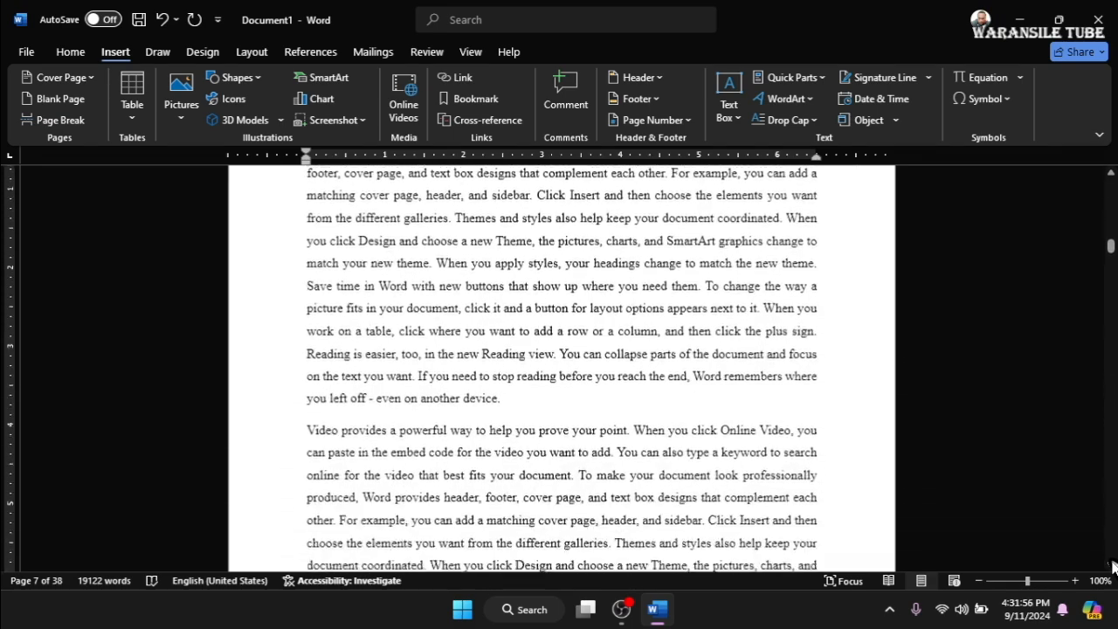
{"action": "scroll", "coordinate": [1113, 566], "scroll_direction": "down", "scroll_amount": 4}
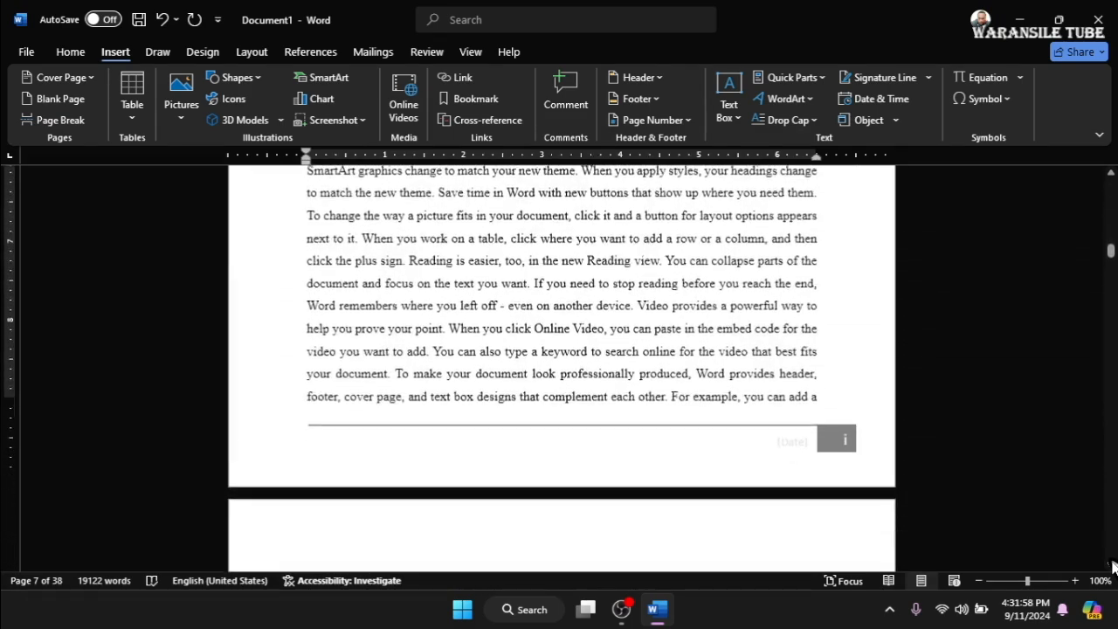
{"action": "scroll", "coordinate": [1112, 566], "scroll_direction": "down", "scroll_amount": 2}
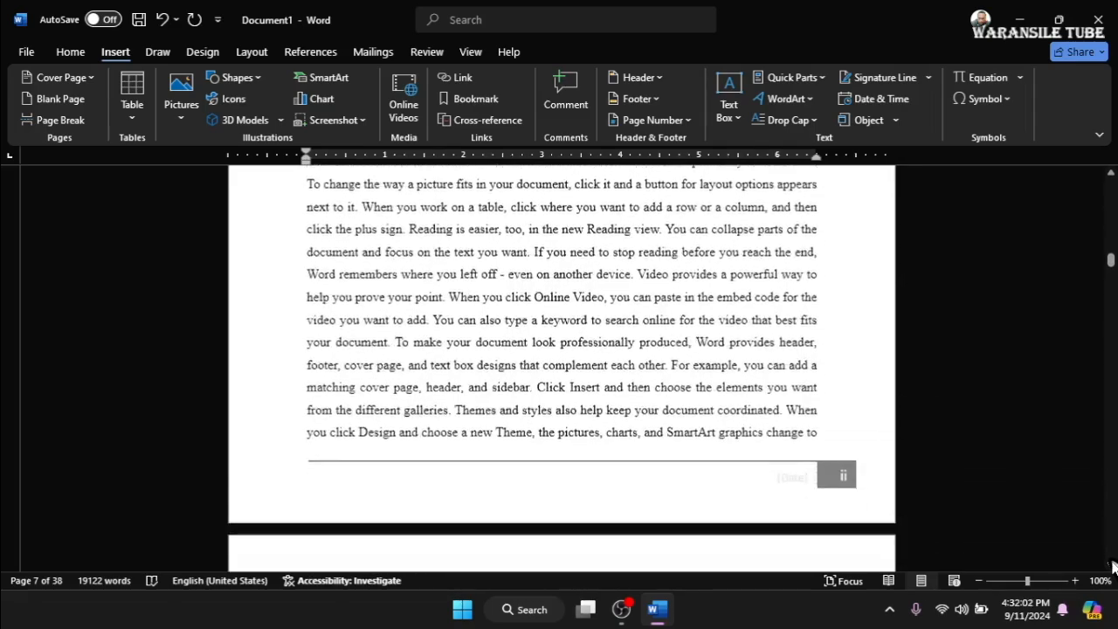
{"action": "scroll", "coordinate": [1113, 566], "scroll_direction": "down", "scroll_amount": 5}
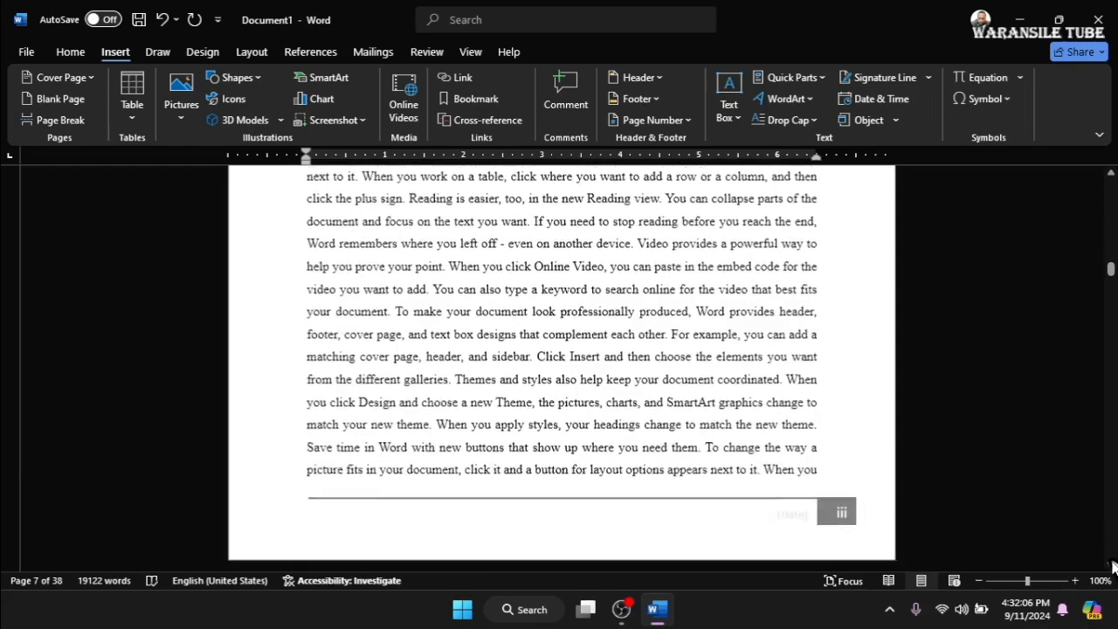
{"action": "scroll", "coordinate": [1113, 566], "scroll_direction": "down", "scroll_amount": 4}
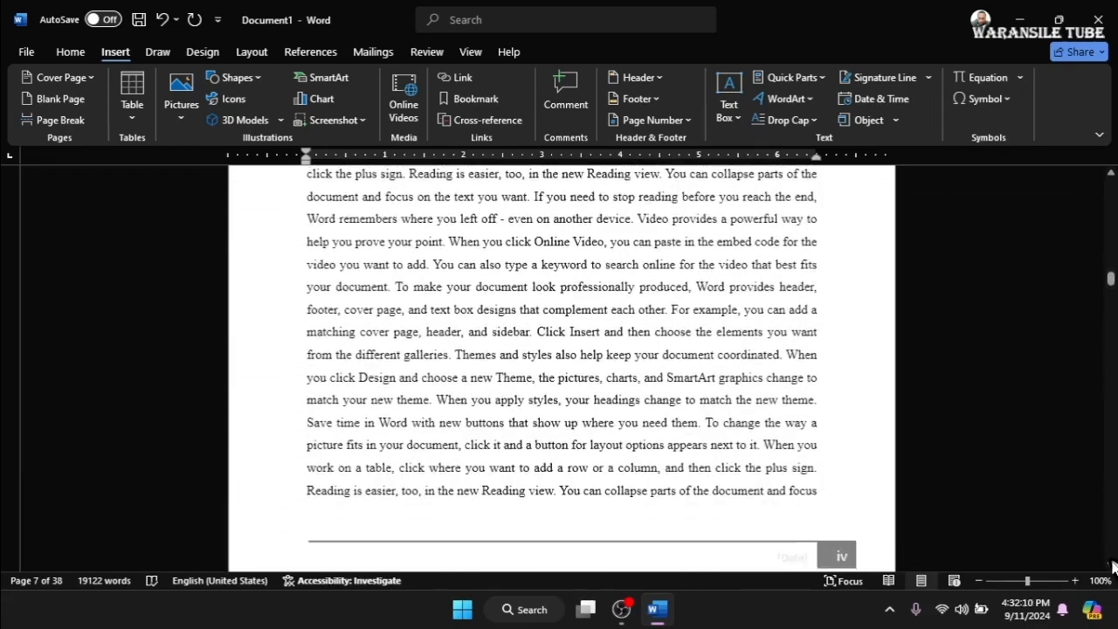
{"action": "scroll", "coordinate": [1113, 566], "scroll_direction": "down", "scroll_amount": 6}
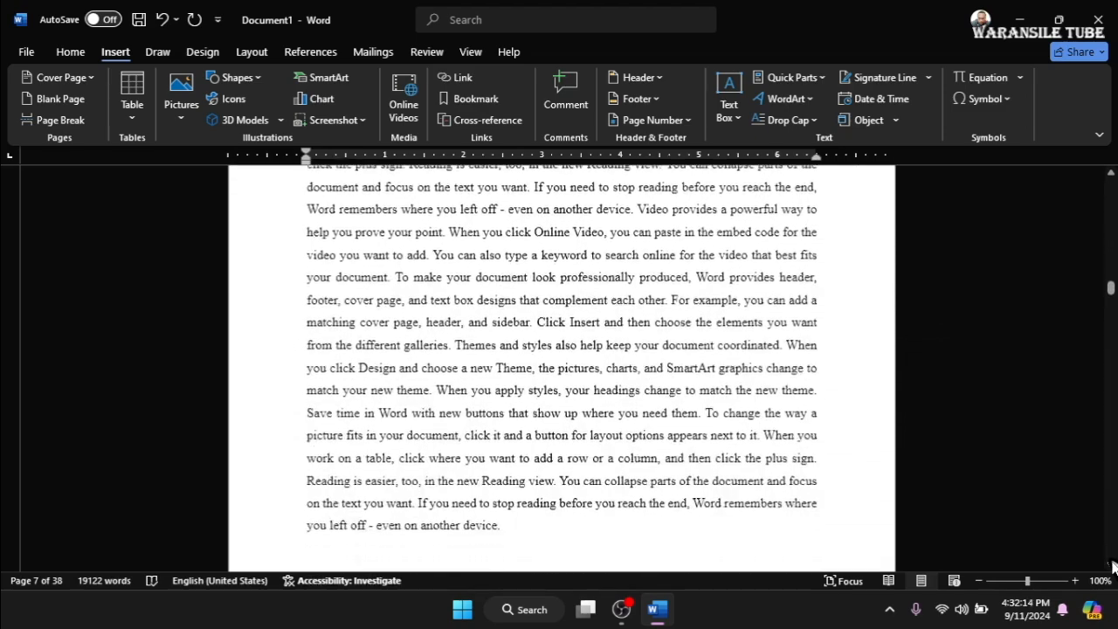
{"action": "scroll", "coordinate": [1113, 566], "scroll_direction": "down", "scroll_amount": 1}
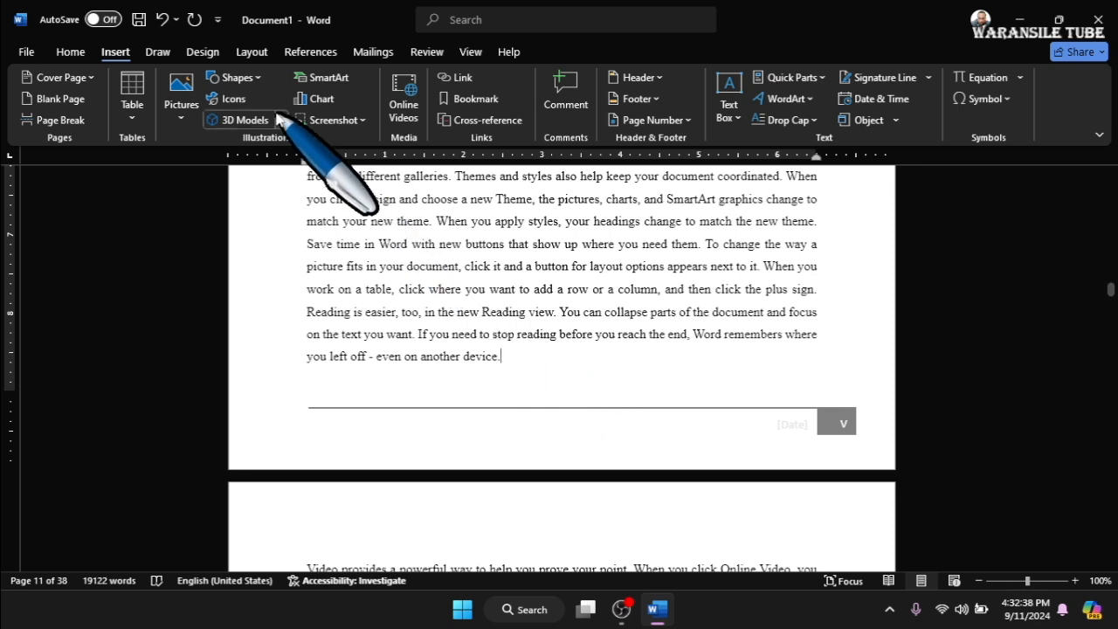
{"action": "left_click", "coordinate": [241, 55]}
{"action": "left_click", "coordinate": [236, 78]}
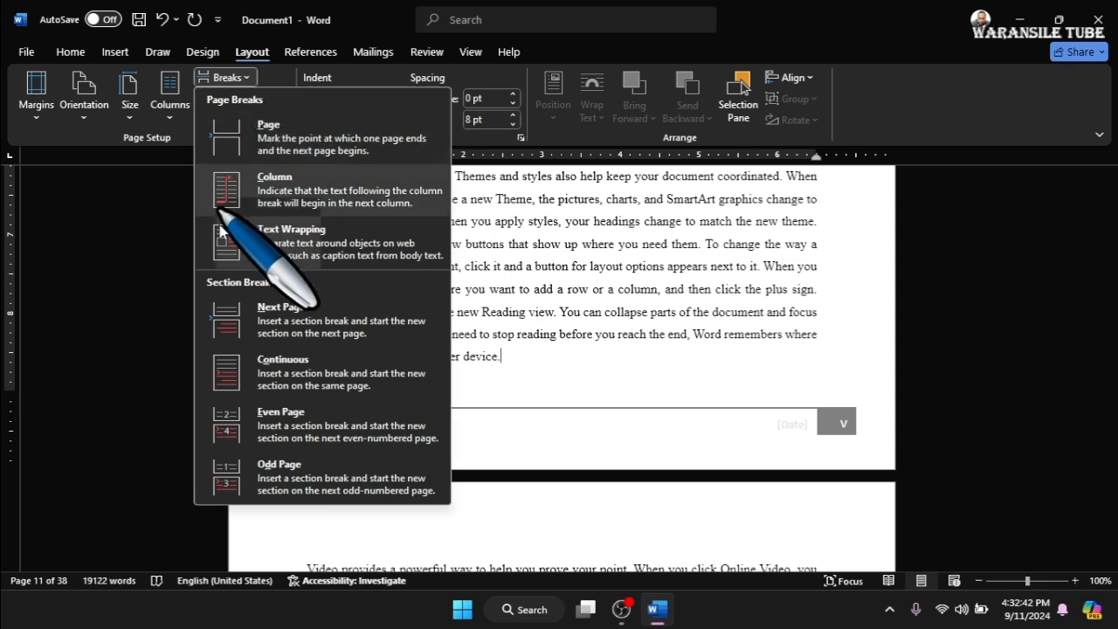
{"action": "left_click", "coordinate": [293, 319]}
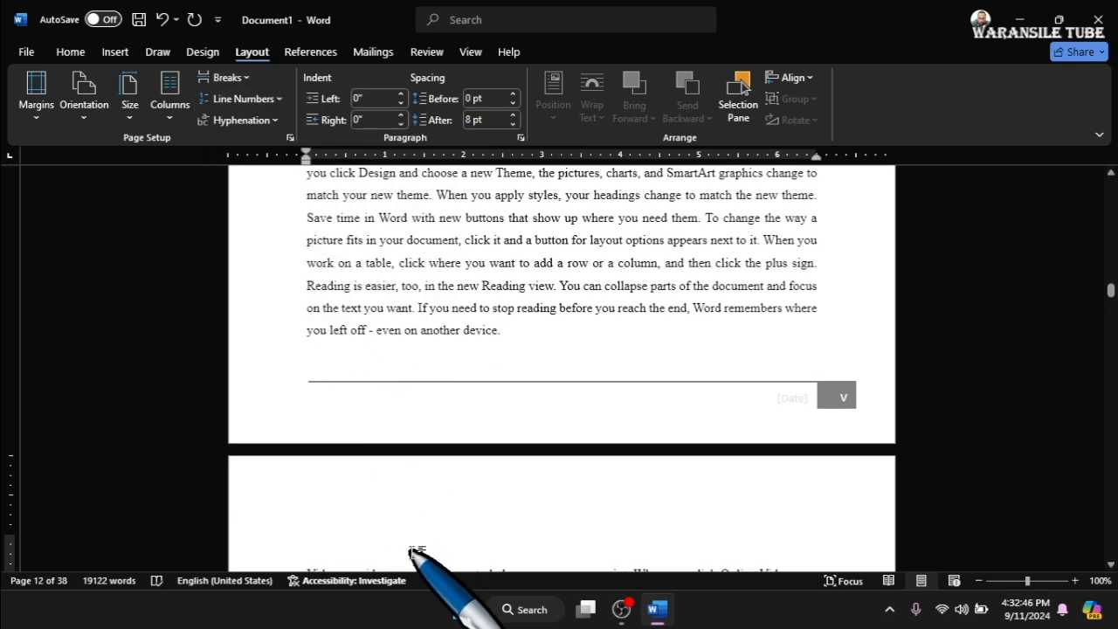
{"action": "key", "text": "Delete"}
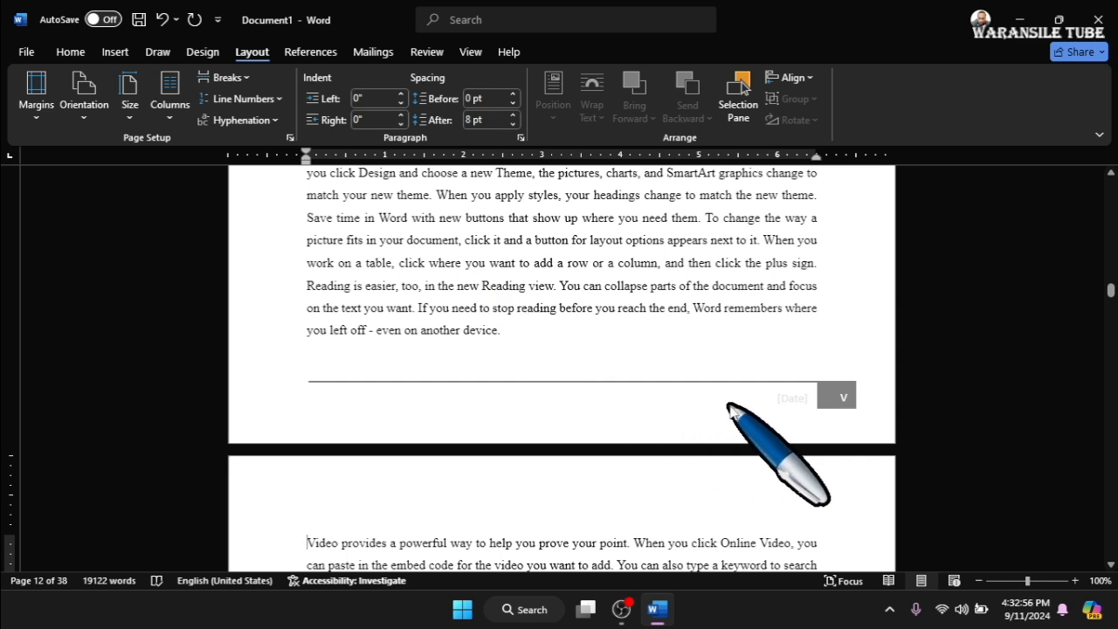
- Unlink the Section 3 footer on page v from the previous section and return to the body text of the following section
{"action": "double_click", "coordinate": [675, 398]}
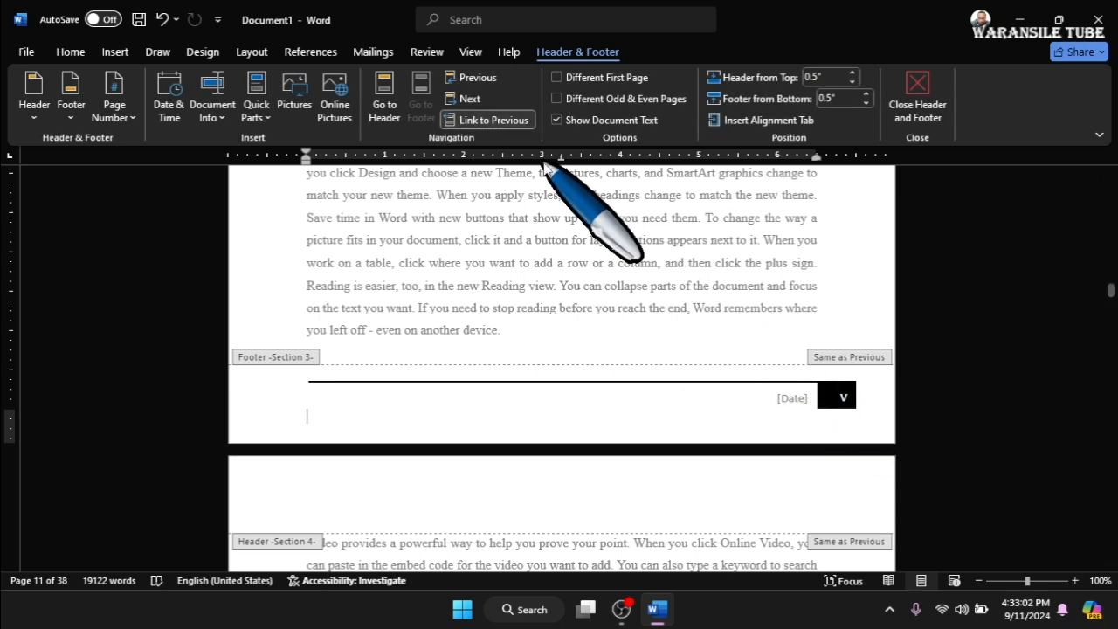
{"action": "left_click", "coordinate": [513, 122]}
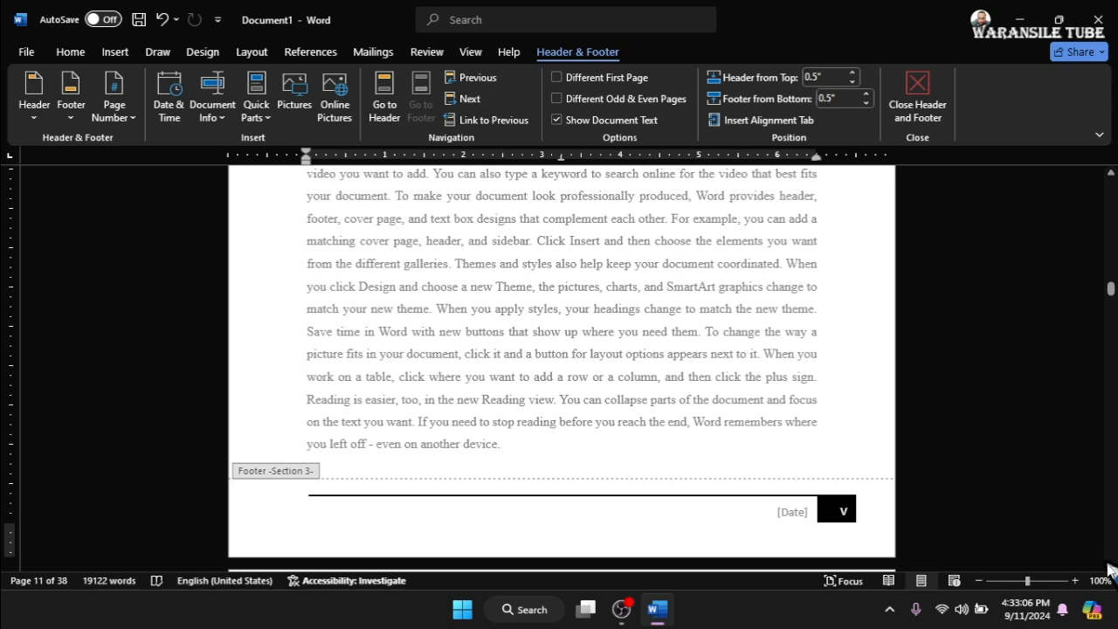
{"action": "scroll", "coordinate": [1109, 568], "scroll_direction": "down", "scroll_amount": 3}
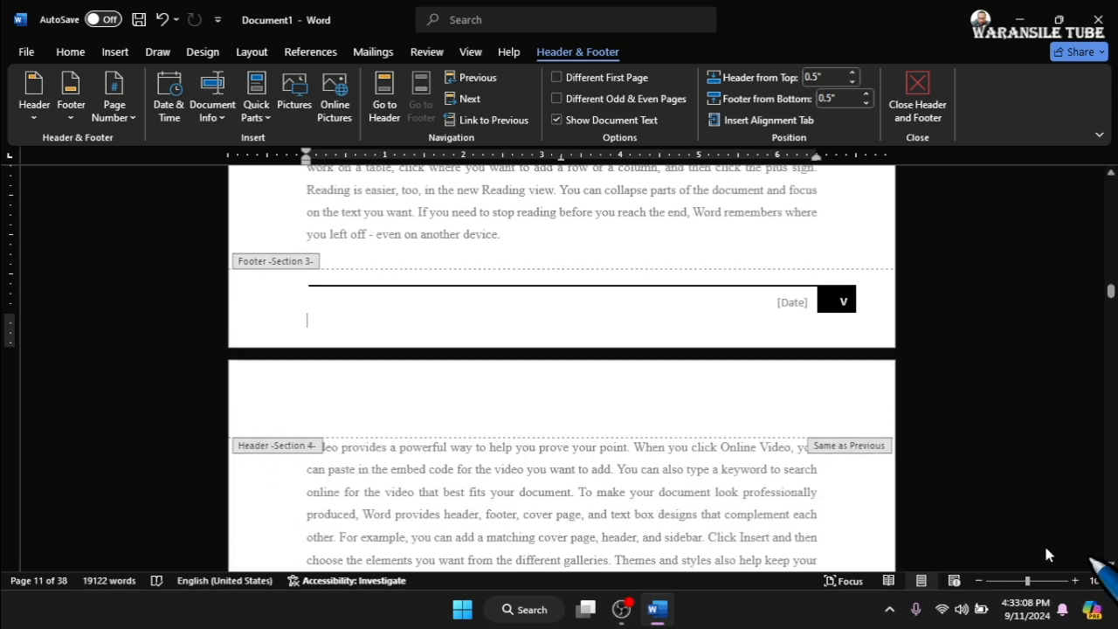
{"action": "double_click", "coordinate": [377, 469]}
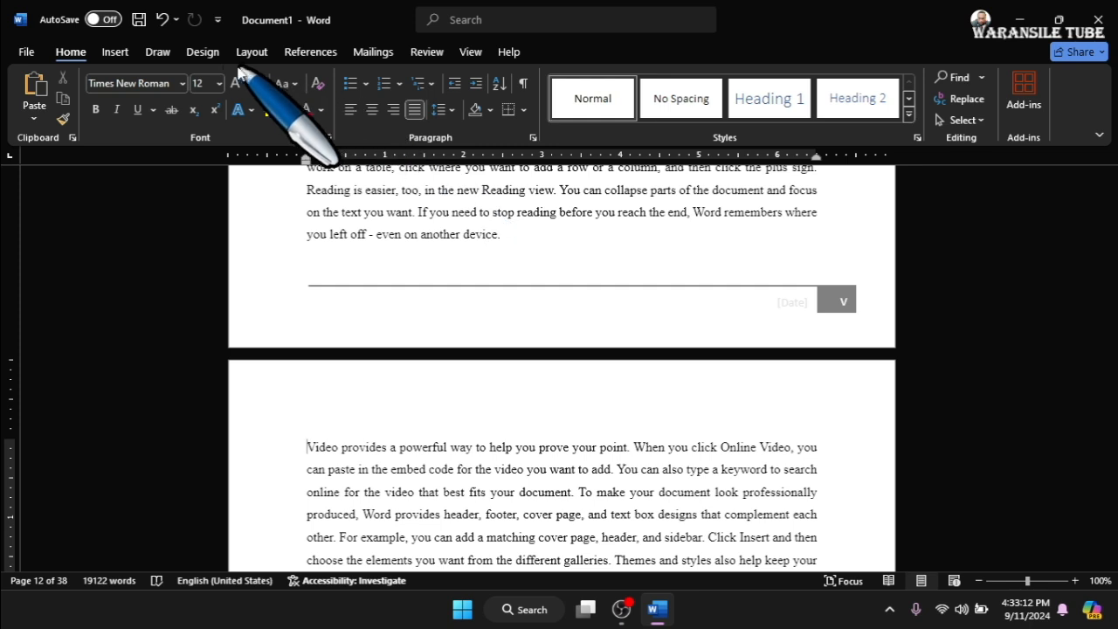
- Set the page number format of the section after page v to 1, 2, 3, starting at 1
{"action": "left_click", "coordinate": [121, 53]}
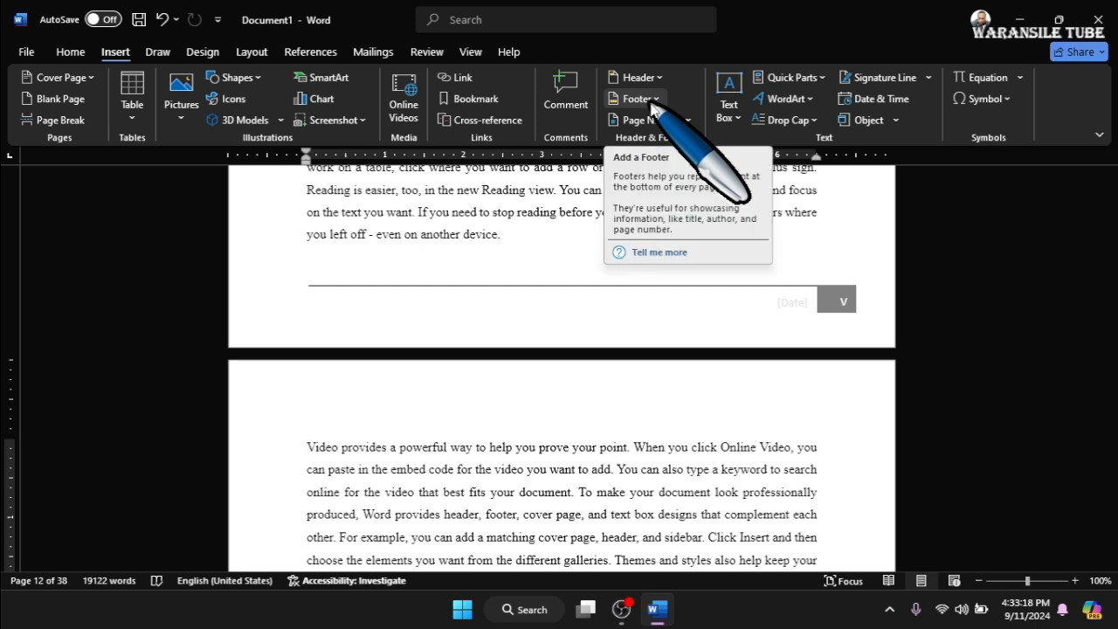
{"action": "left_click", "coordinate": [672, 119]}
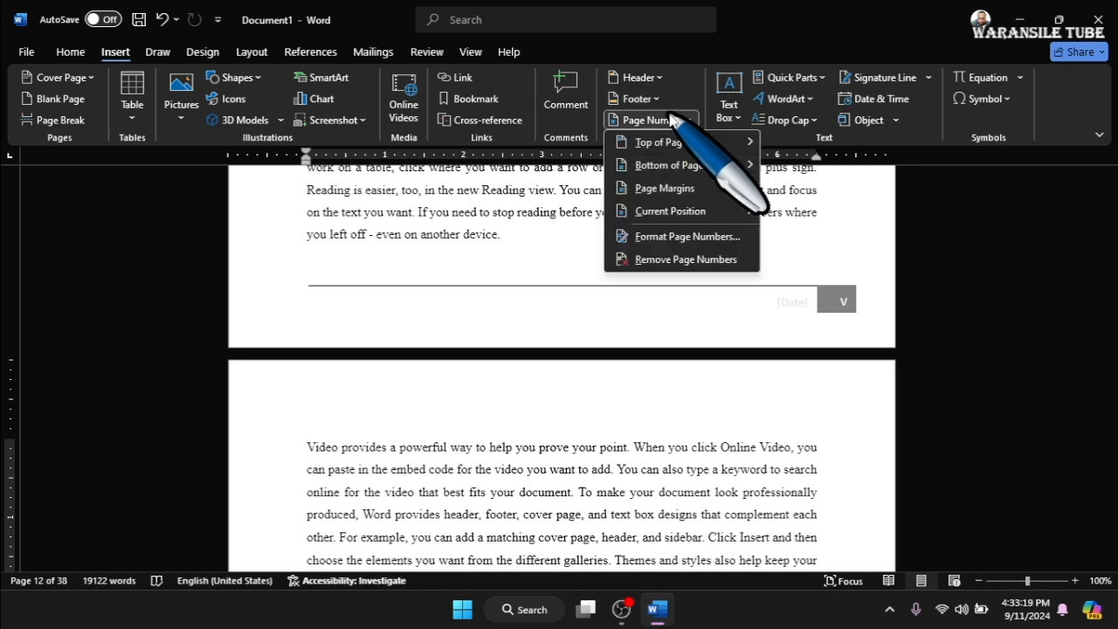
{"action": "left_click", "coordinate": [660, 234]}
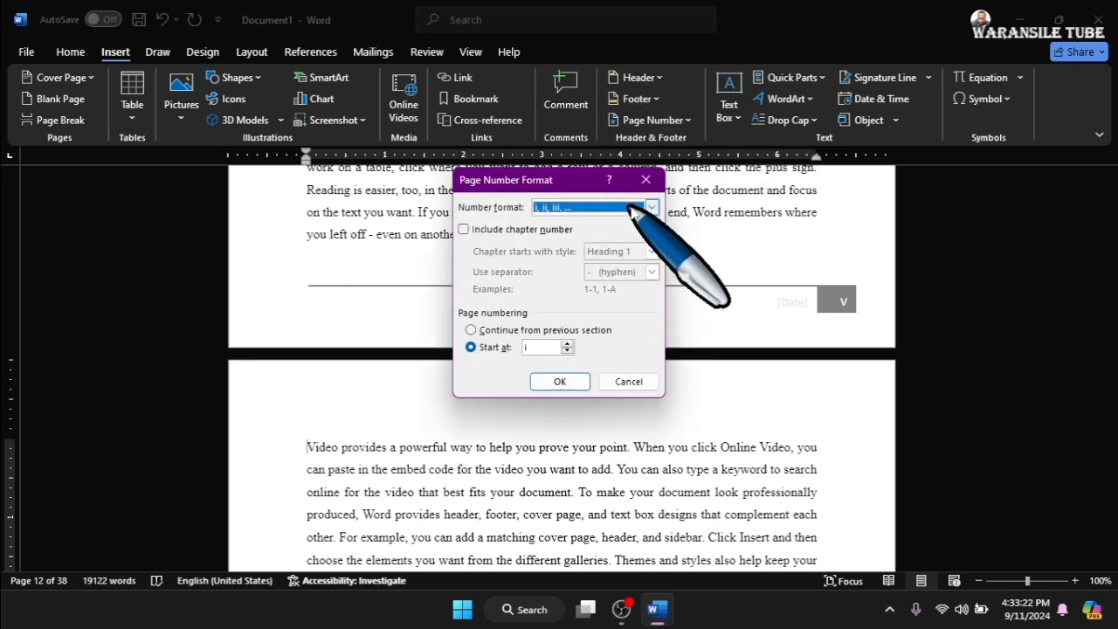
{"action": "left_click", "coordinate": [652, 208]}
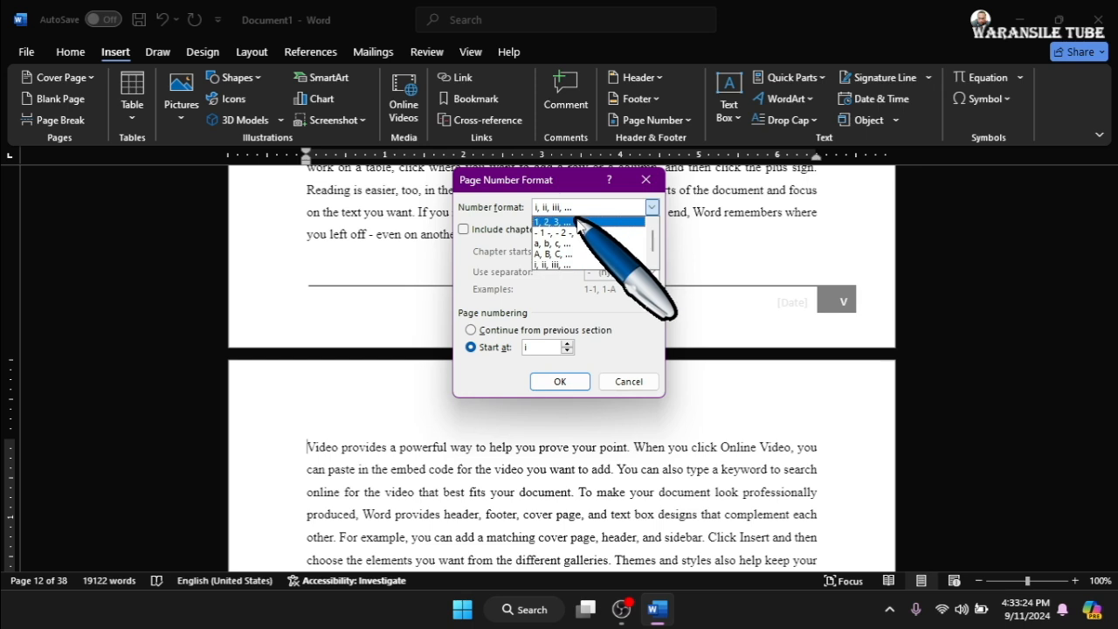
{"action": "left_click", "coordinate": [555, 221]}
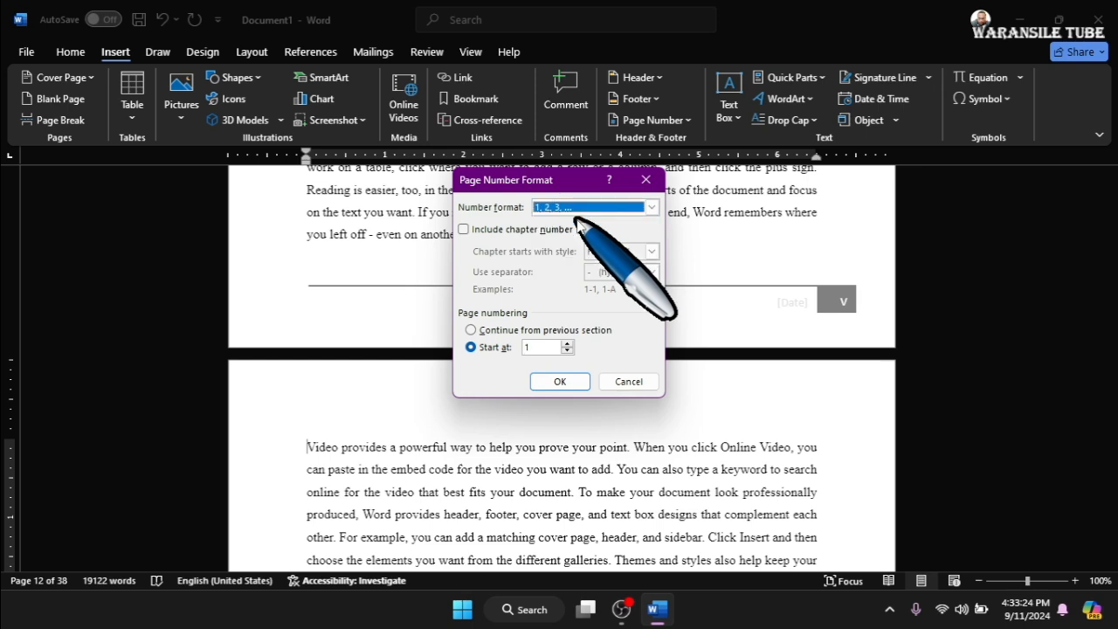
{"action": "left_click", "coordinate": [553, 382]}
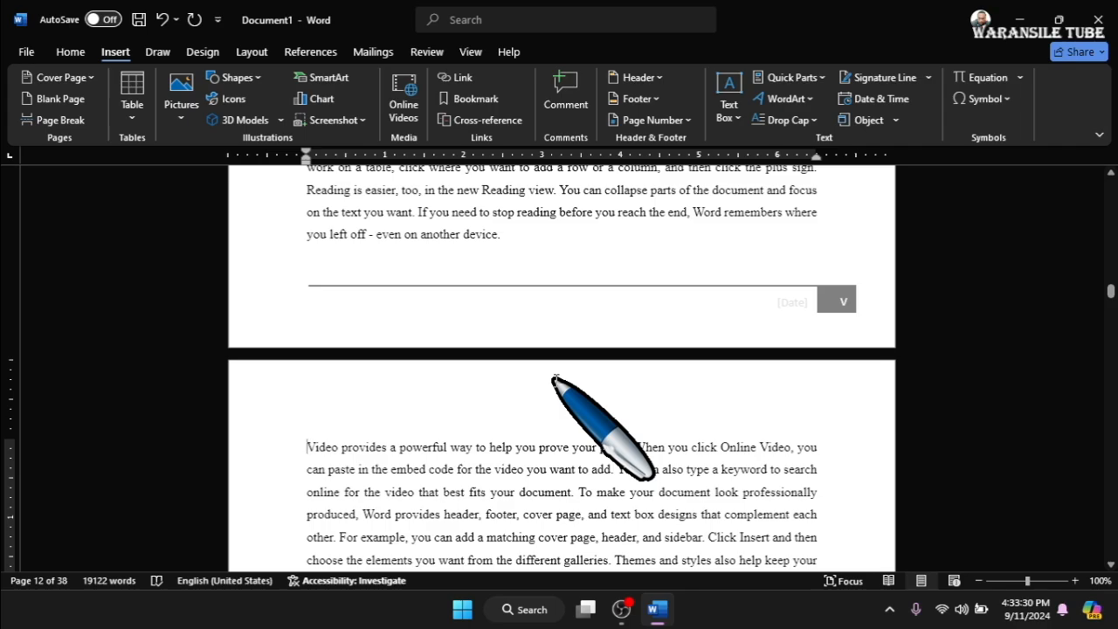
- Unlink the Section 4 footer on page 11 from the previous section and return to the body text
{"action": "left_click_drag", "start_coordinate": [1112, 293], "coordinate": [1110, 395]}
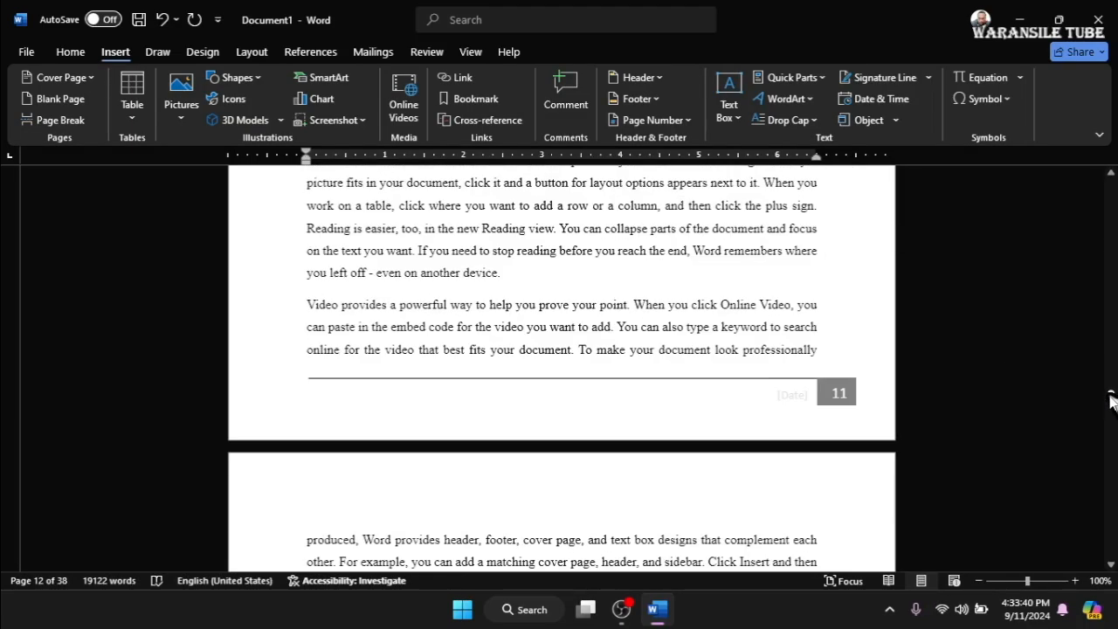
{"action": "double_click", "coordinate": [729, 397]}
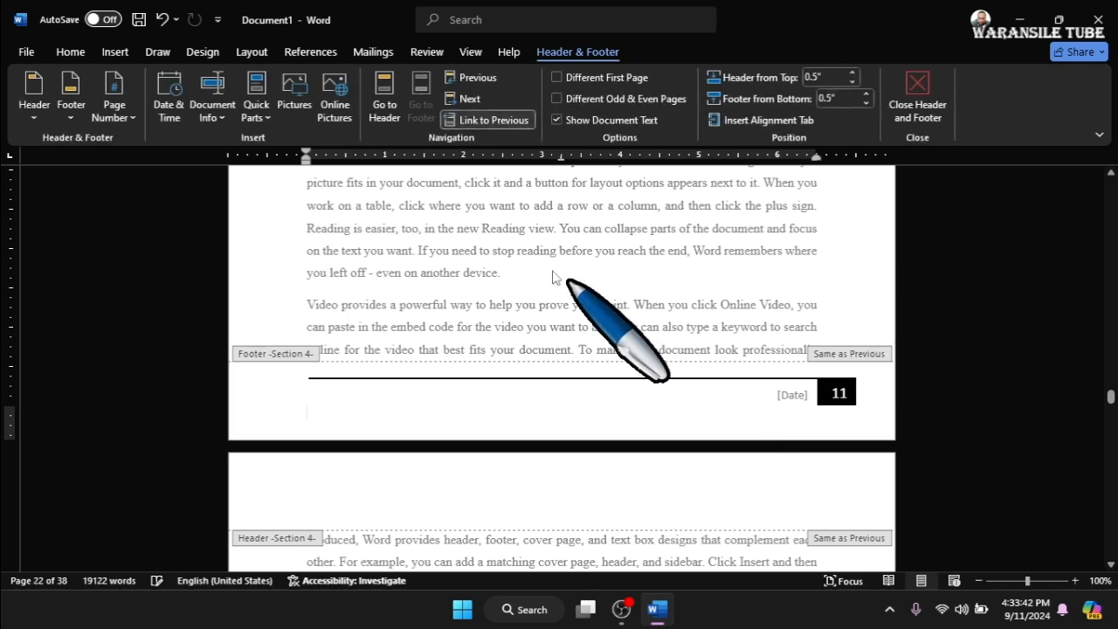
{"action": "left_click", "coordinate": [472, 112]}
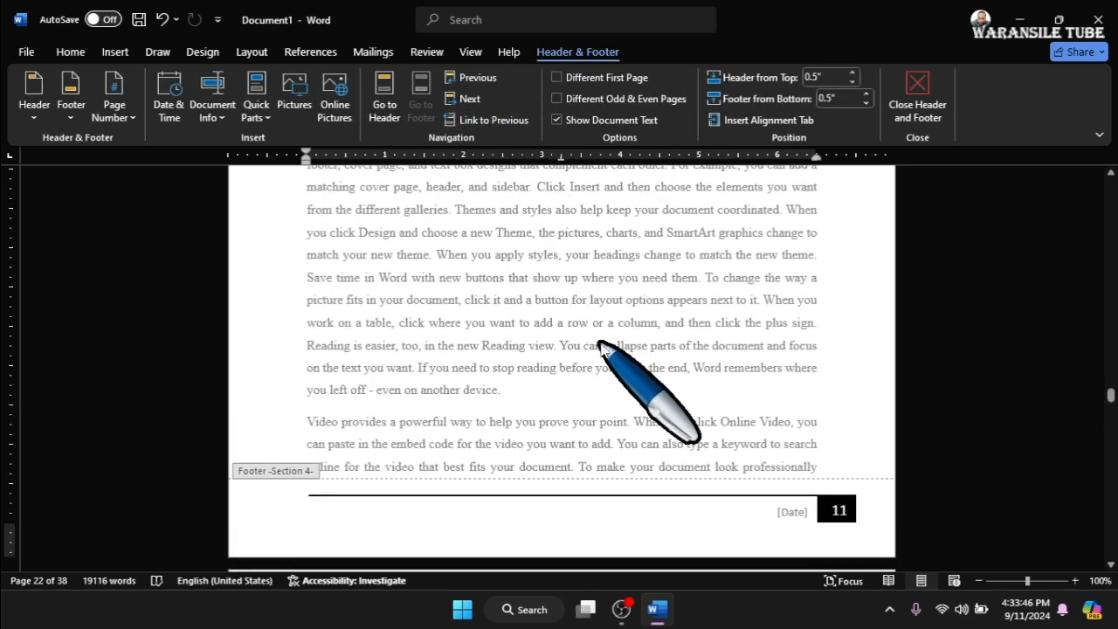
{"action": "double_click", "coordinate": [600, 345]}
- Review the footer page numbers from the end of the document back through the Arabic, Roman and lettered sections
{"action": "left_click_drag", "start_coordinate": [1112, 405], "coordinate": [1111, 565]}
{"action": "left_click", "coordinate": [1111, 565]}
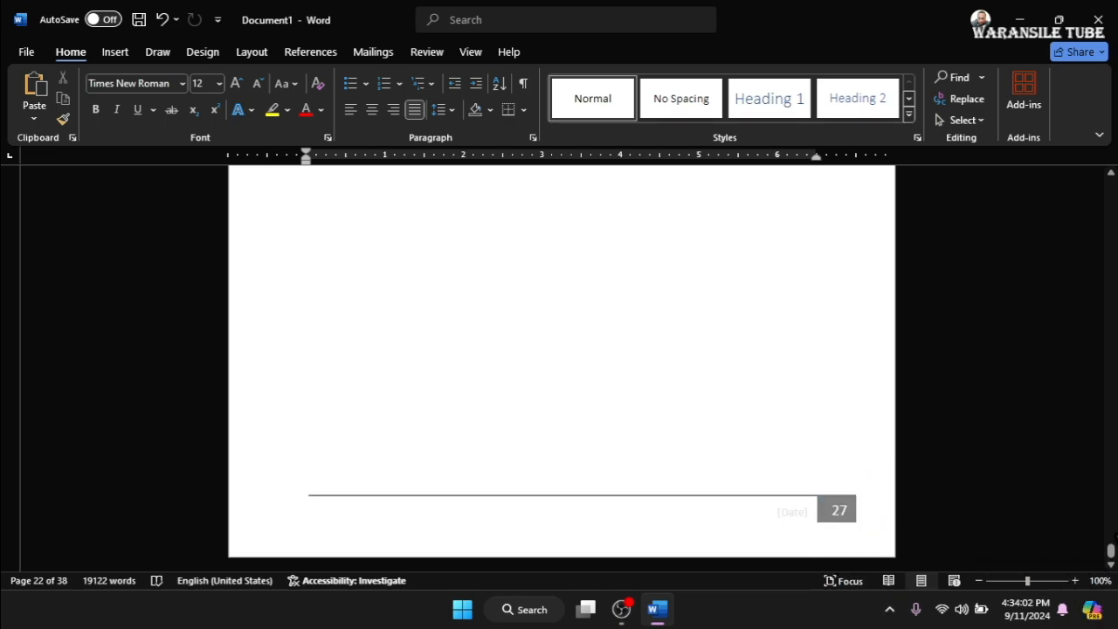
{"action": "left_click_drag", "start_coordinate": [1111, 555], "coordinate": [1104, 358]}
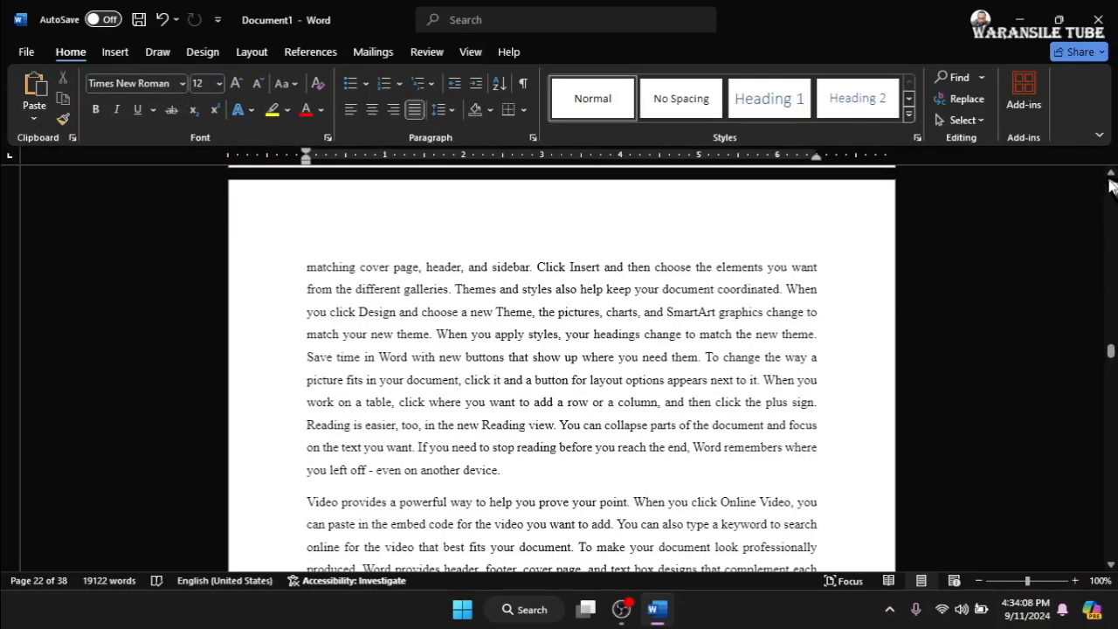
{"action": "left_click_drag", "start_coordinate": [1112, 174], "coordinate": [1111, 174]}
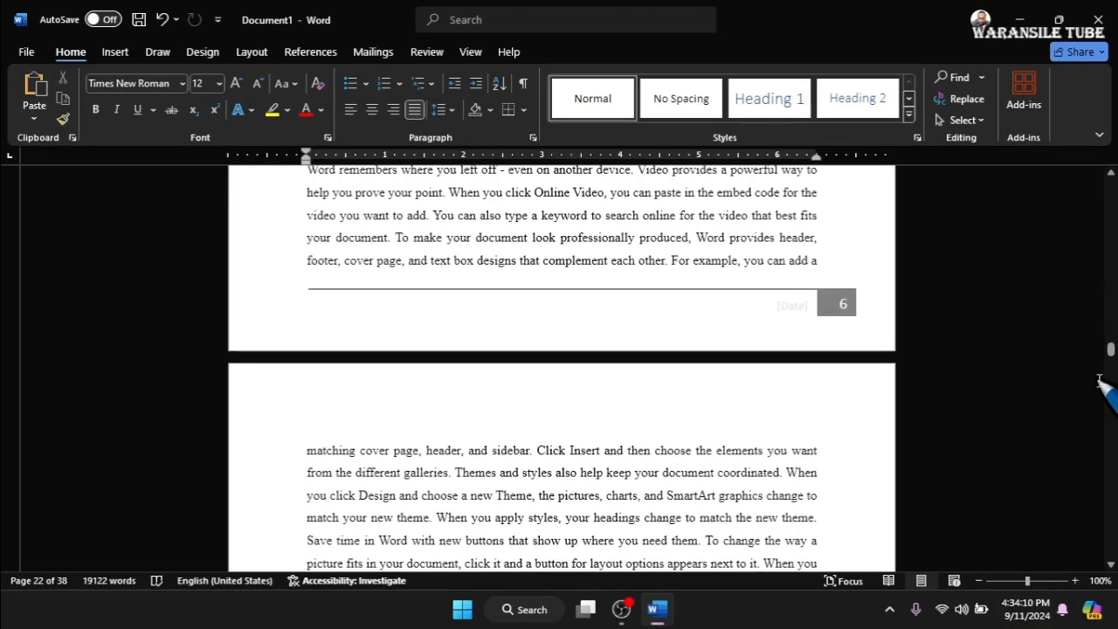
{"action": "left_click_drag", "start_coordinate": [1110, 351], "coordinate": [1111, 325]}
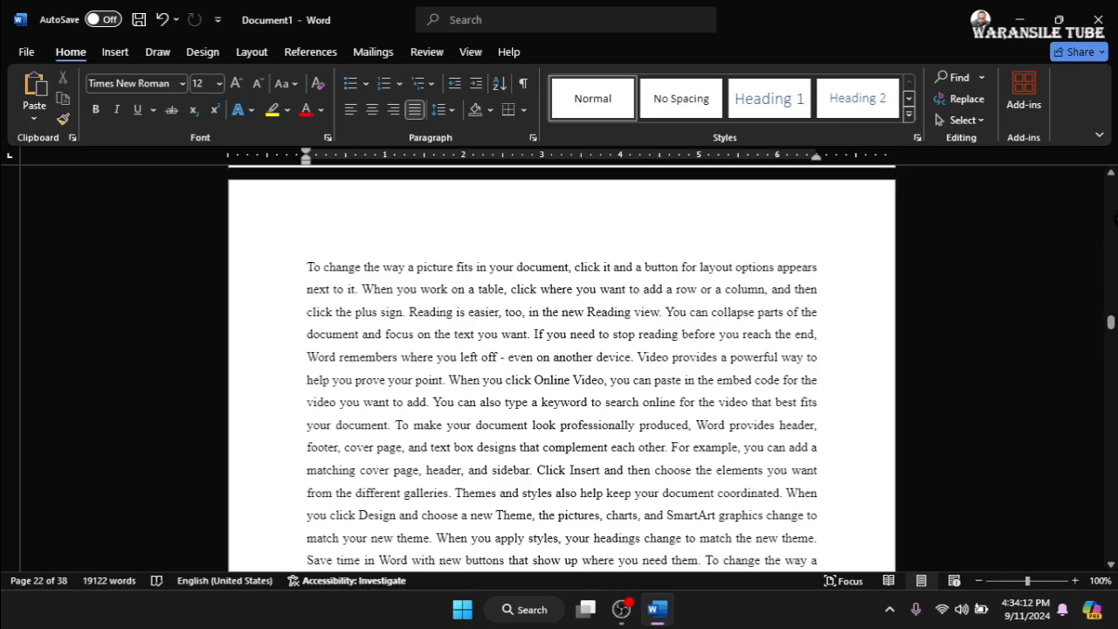
{"action": "left_click_drag", "start_coordinate": [1111, 174], "coordinate": [1111, 174]}
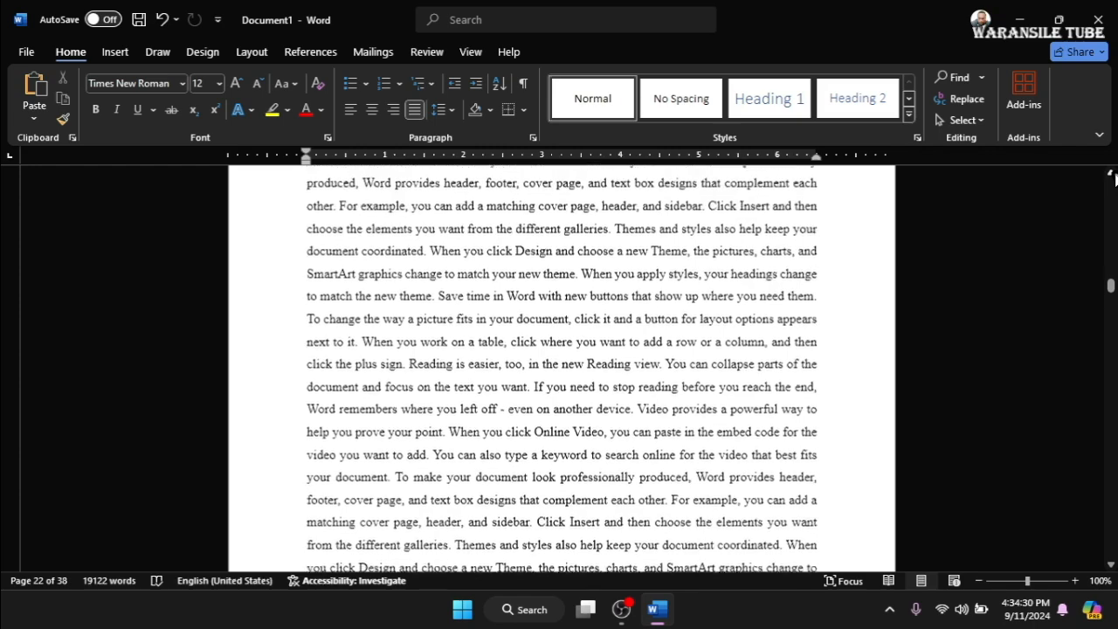
{"action": "left_click_drag", "start_coordinate": [1114, 178], "coordinate": [1115, 178]}
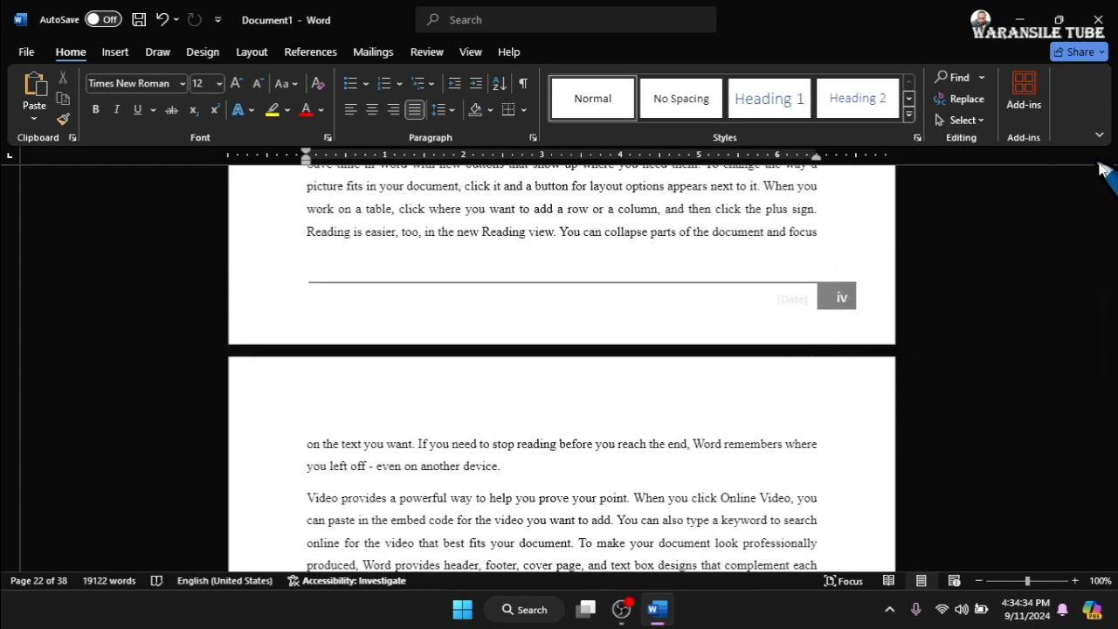
{"action": "left_click_drag", "start_coordinate": [1109, 175], "coordinate": [1109, 178]}
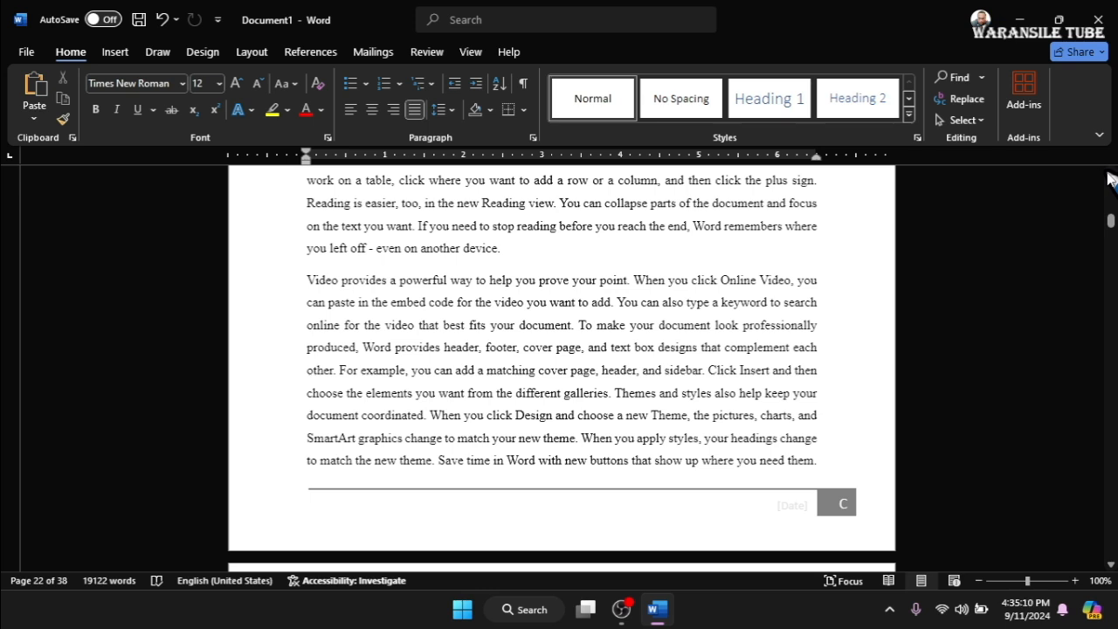
{"action": "scroll", "coordinate": [1108, 179], "scroll_direction": "up", "scroll_amount": 5}
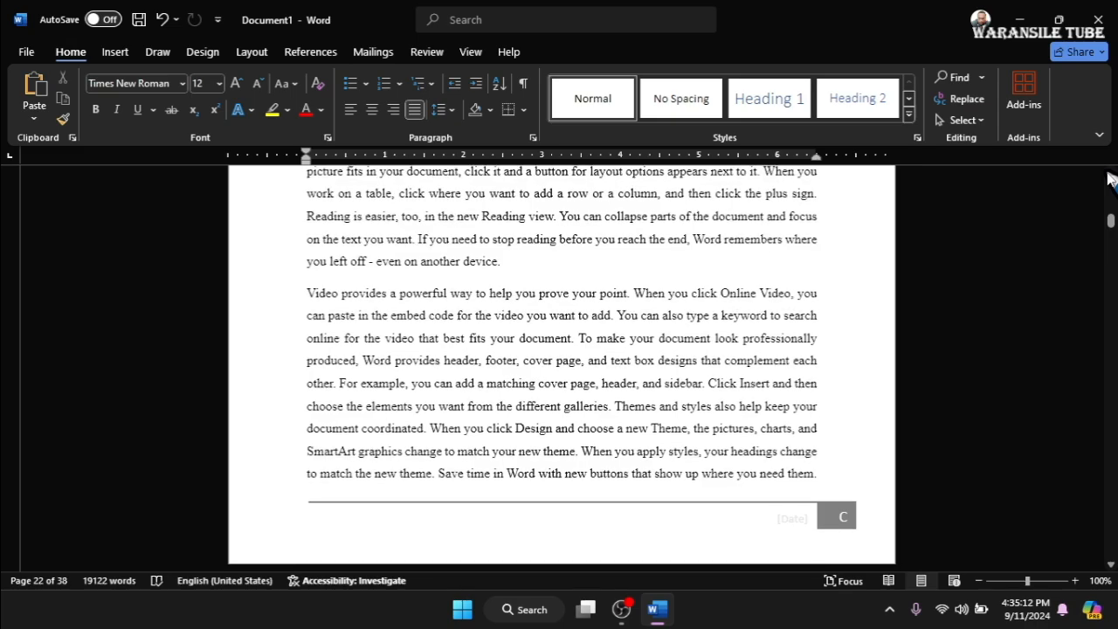
{"action": "scroll", "coordinate": [1107, 178], "scroll_direction": "up", "scroll_amount": 5}
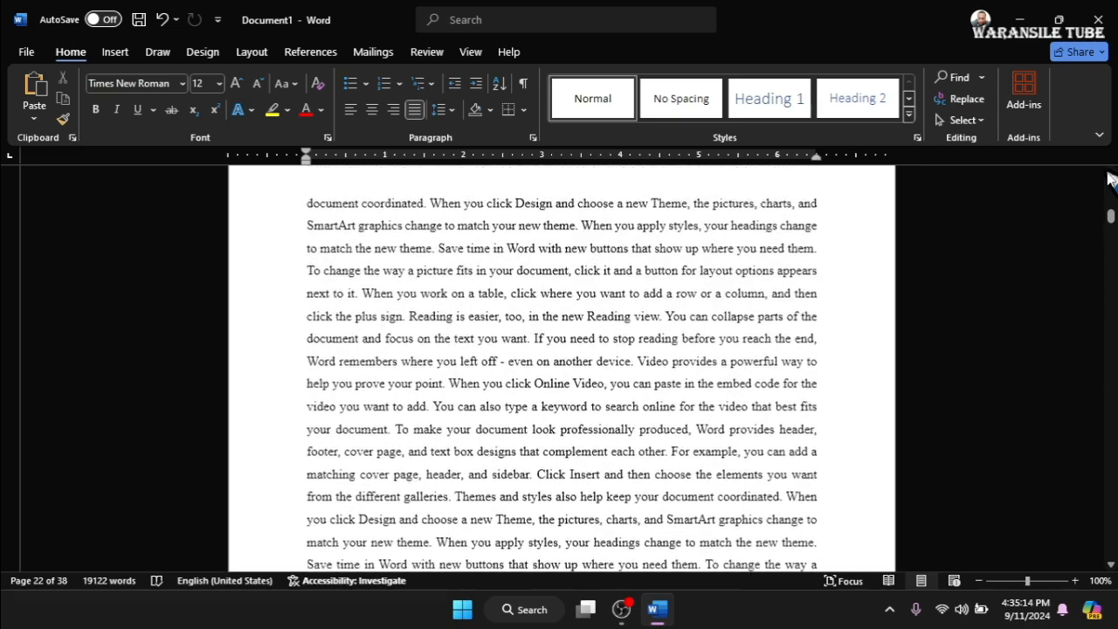
{"action": "scroll", "coordinate": [1107, 178], "scroll_direction": "up", "scroll_amount": 3}
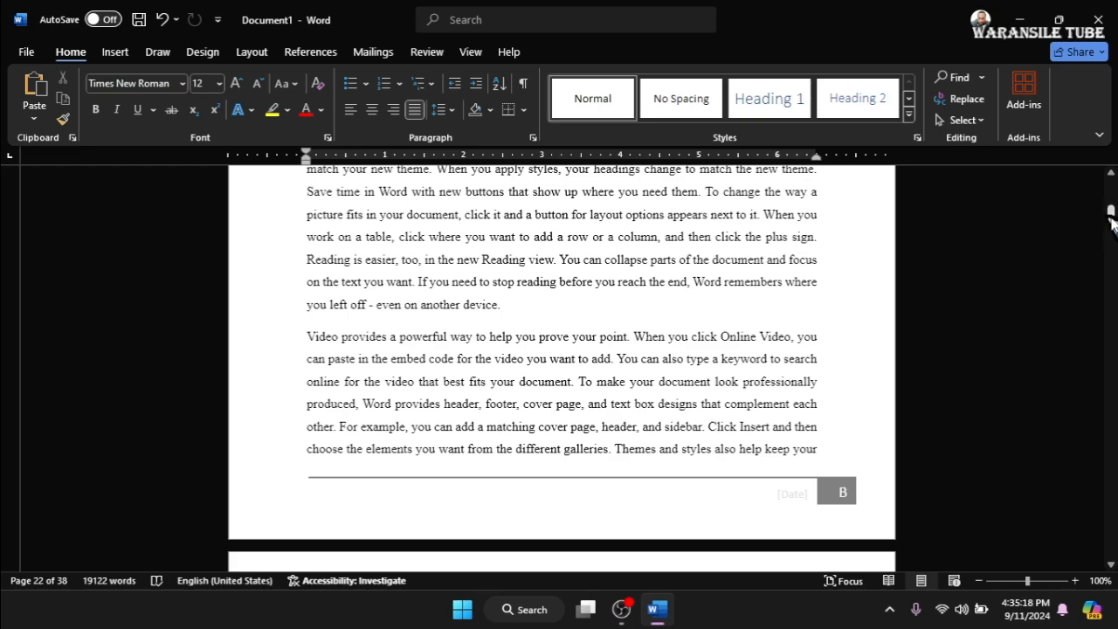
- Remove the page number from the cover page by giving Section 1 a different first page, and check the footer of the following page
{"action": "left_click_drag", "start_coordinate": [1111, 213], "coordinate": [1113, 200]}
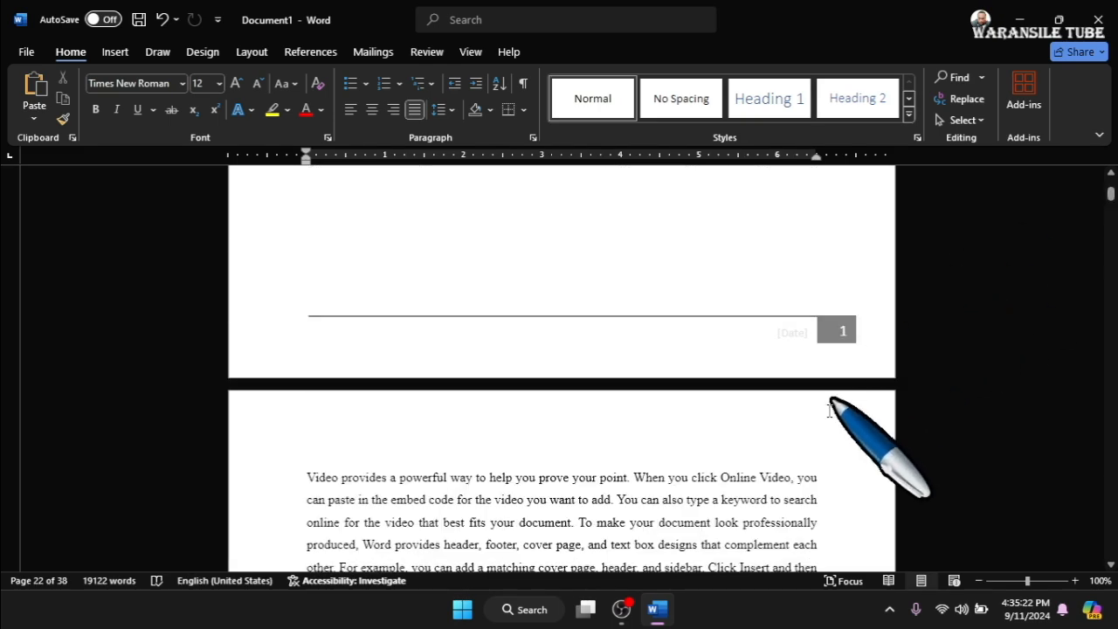
{"action": "double_click", "coordinate": [730, 344]}
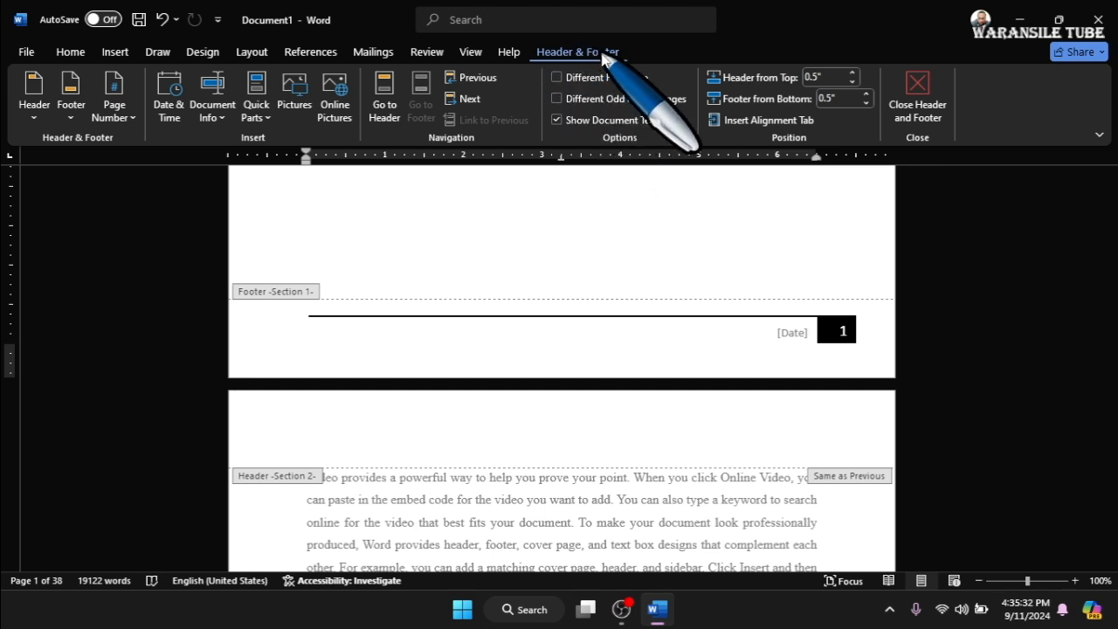
{"action": "left_click", "coordinate": [558, 78]}
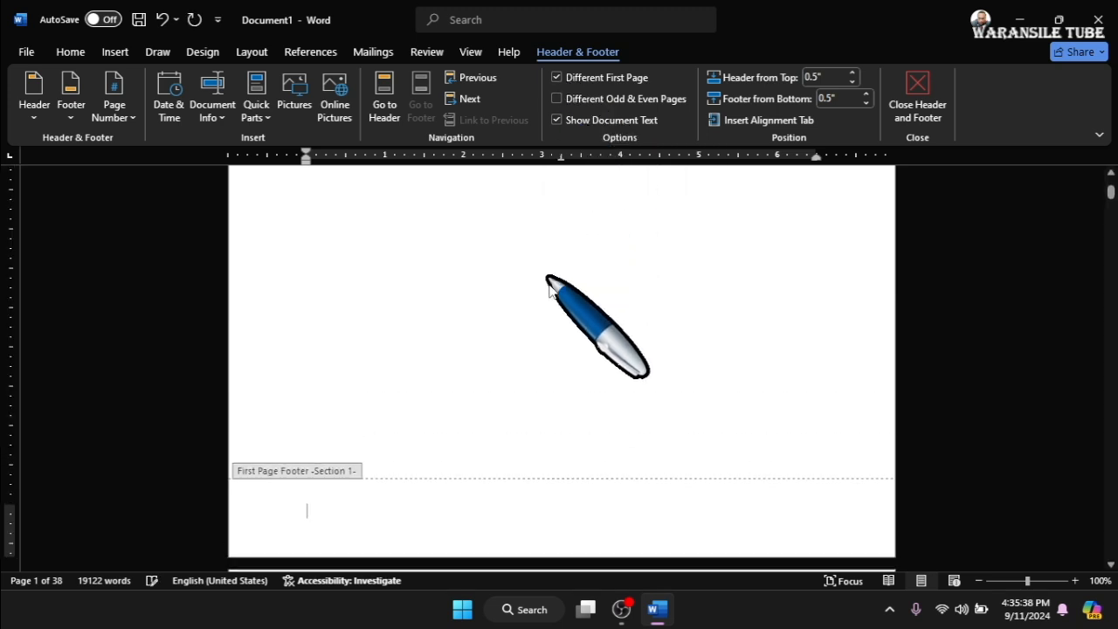
{"action": "double_click", "coordinate": [550, 297]}
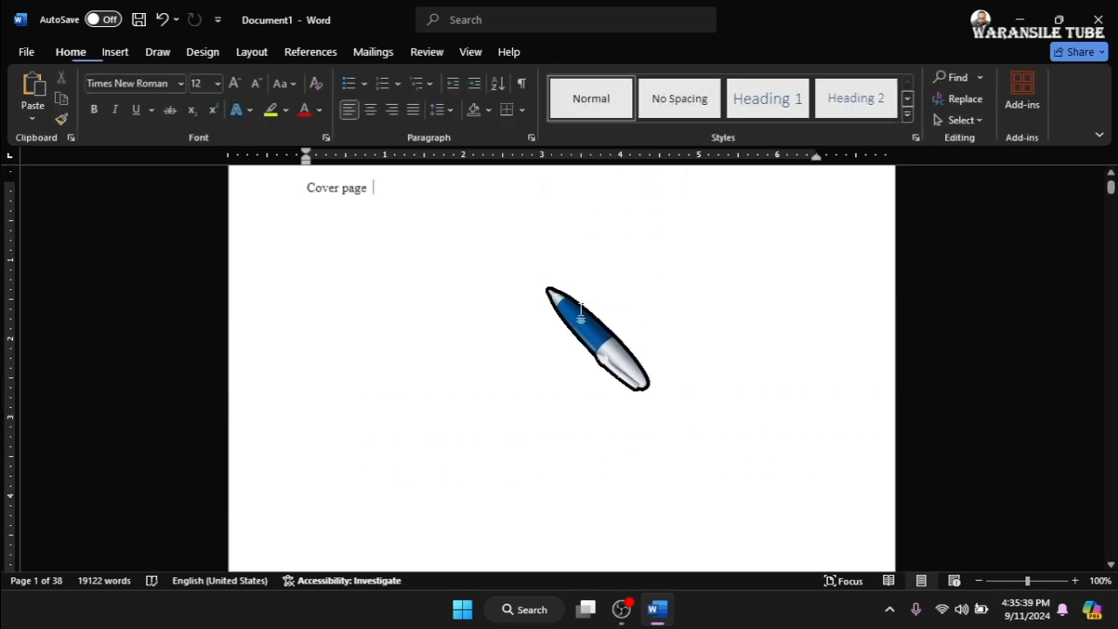
{"action": "left_click", "coordinate": [1111, 565]}
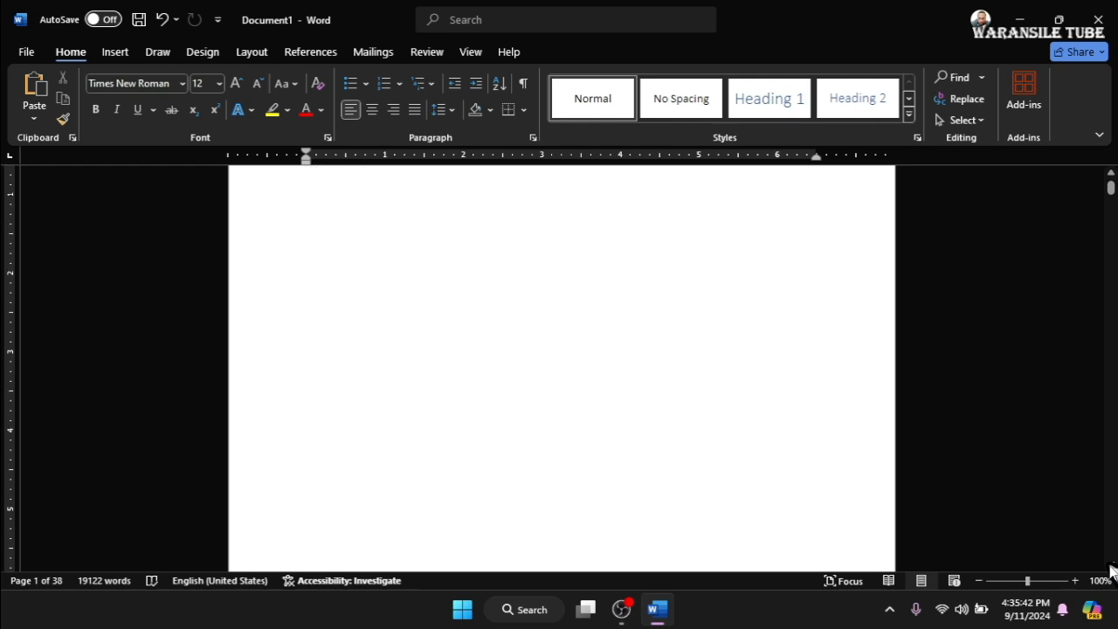
{"action": "left_click_drag", "start_coordinate": [1112, 570], "coordinate": [1112, 569]}
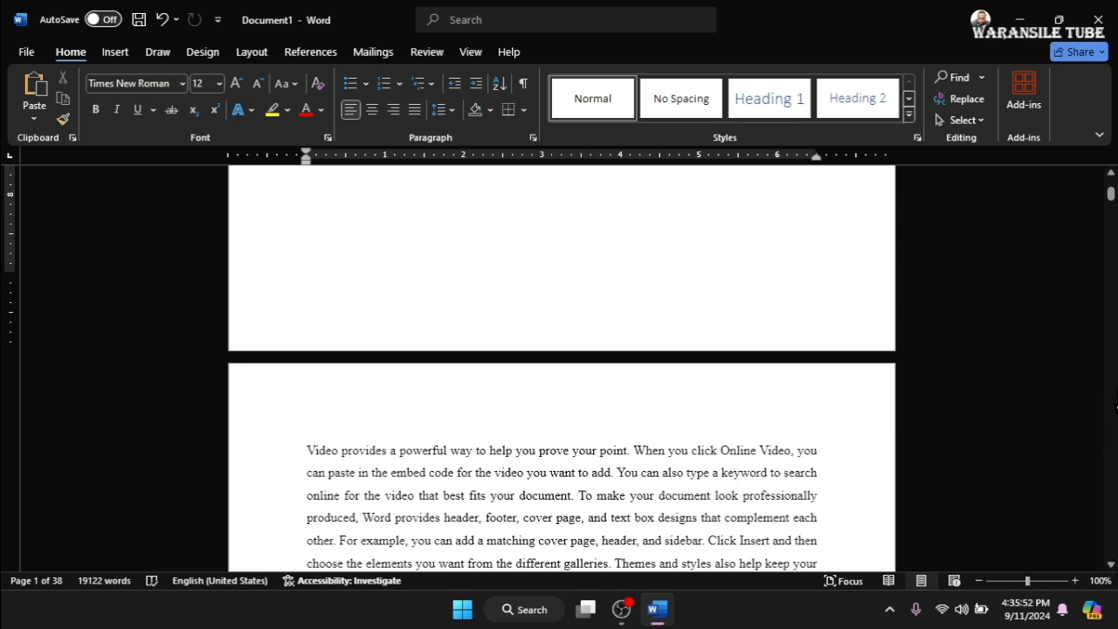
{"action": "left_click_drag", "start_coordinate": [1112, 199], "coordinate": [1111, 204]}
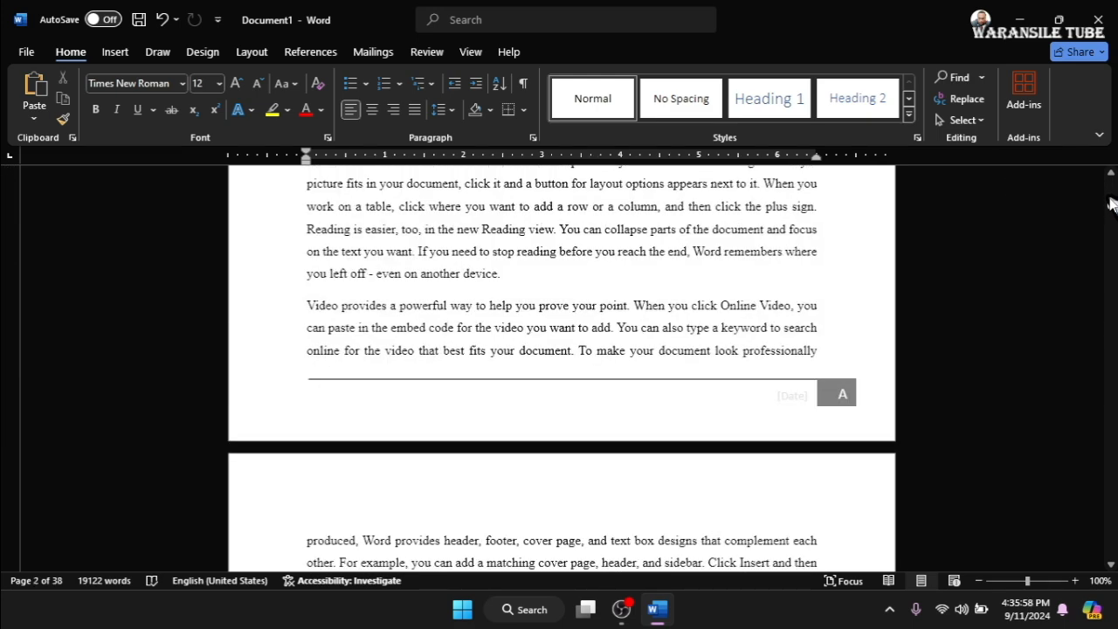